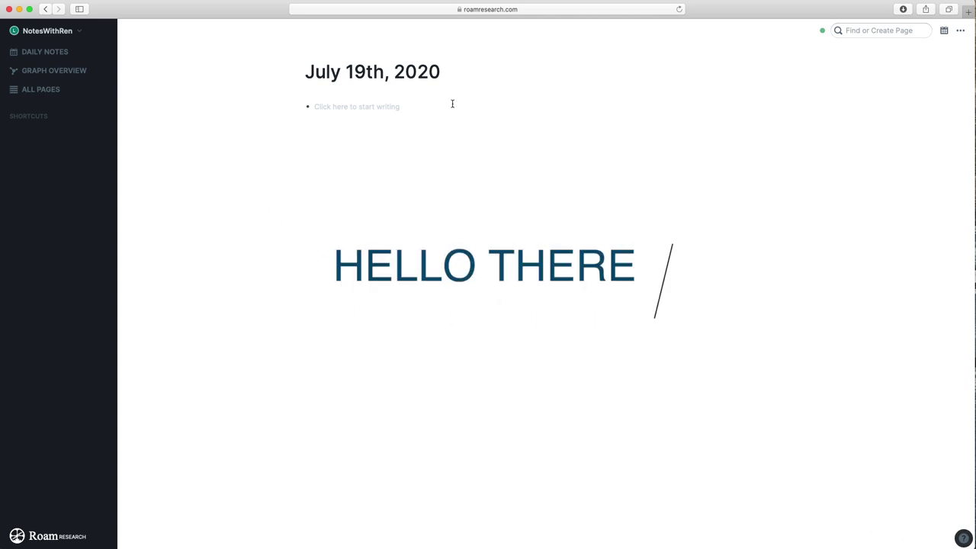
# Skim the #roamcult posts on Twitter, the essay outline and The Sweet Setup article about Roam Research.
pyautogui.click(431, 107)
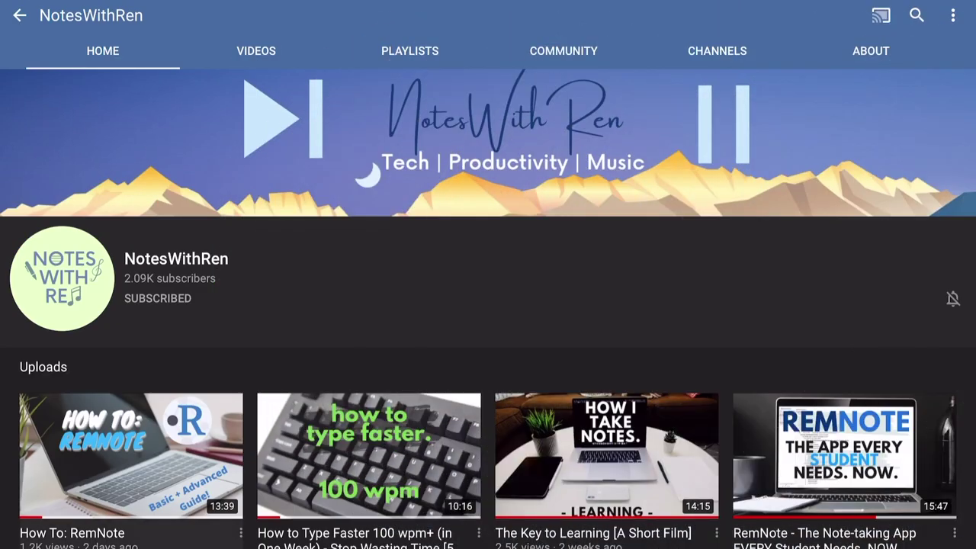
pyautogui.scroll(-5, 488, 309)
pyautogui.scroll(-5, 488, 308)
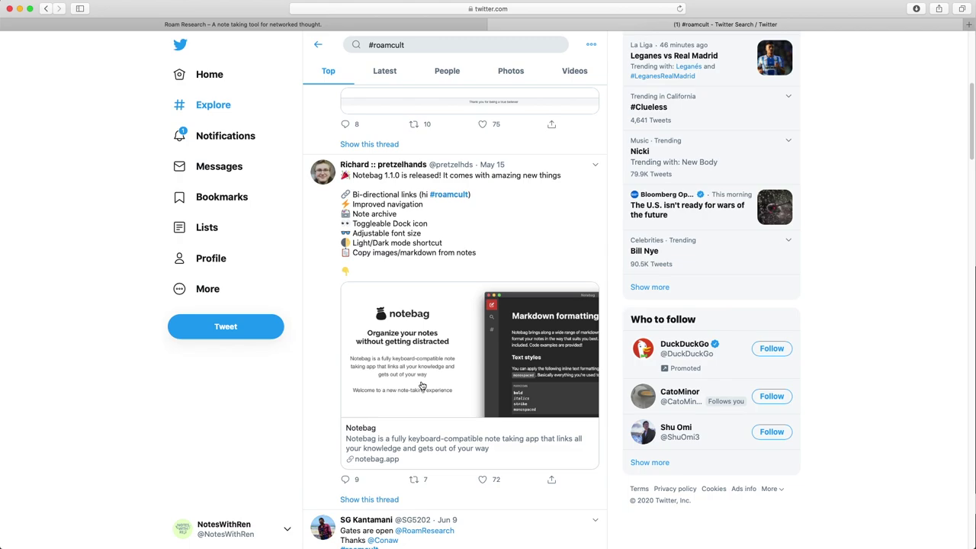
pyautogui.scroll(-4, 422, 386)
pyautogui.scroll(-10, 422, 386)
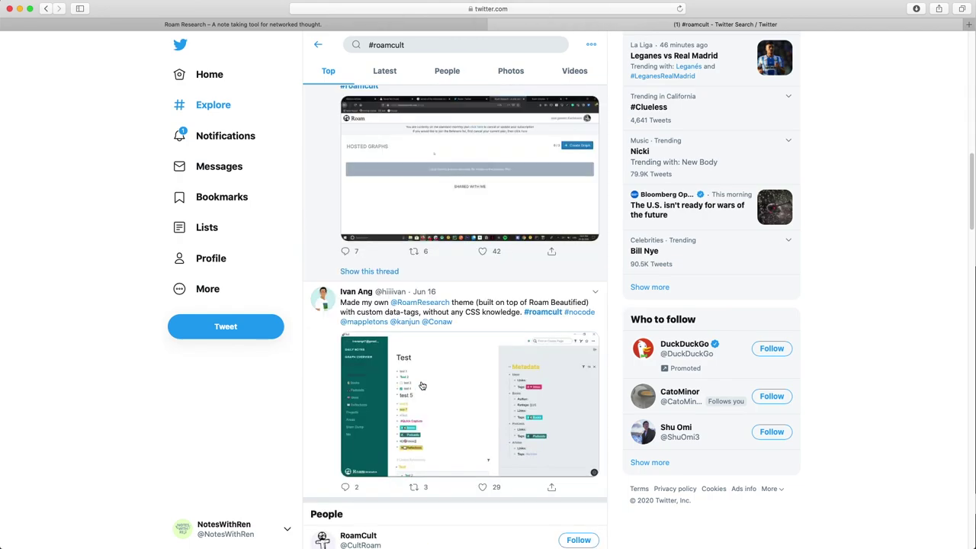
pyautogui.scroll(-10, 422, 386)
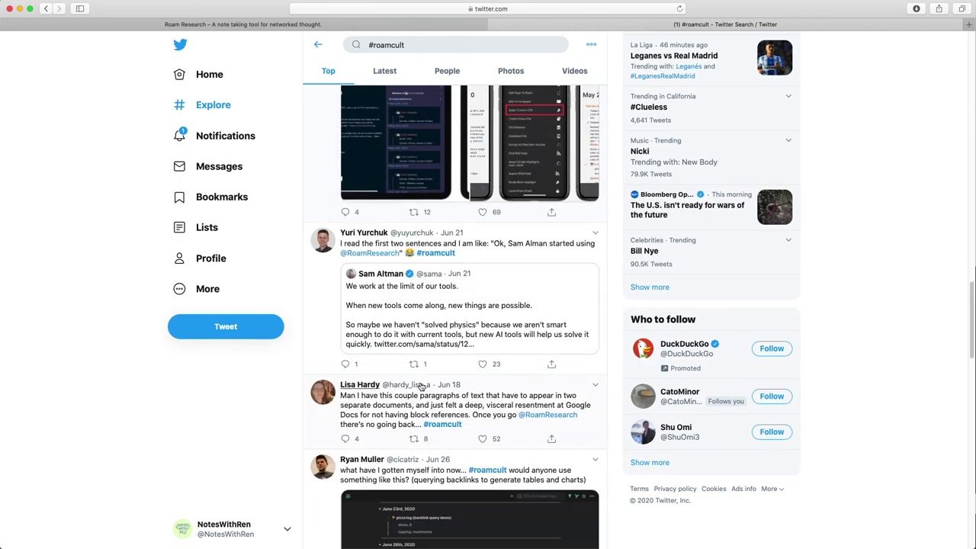
pyautogui.scroll(-15, 421, 387)
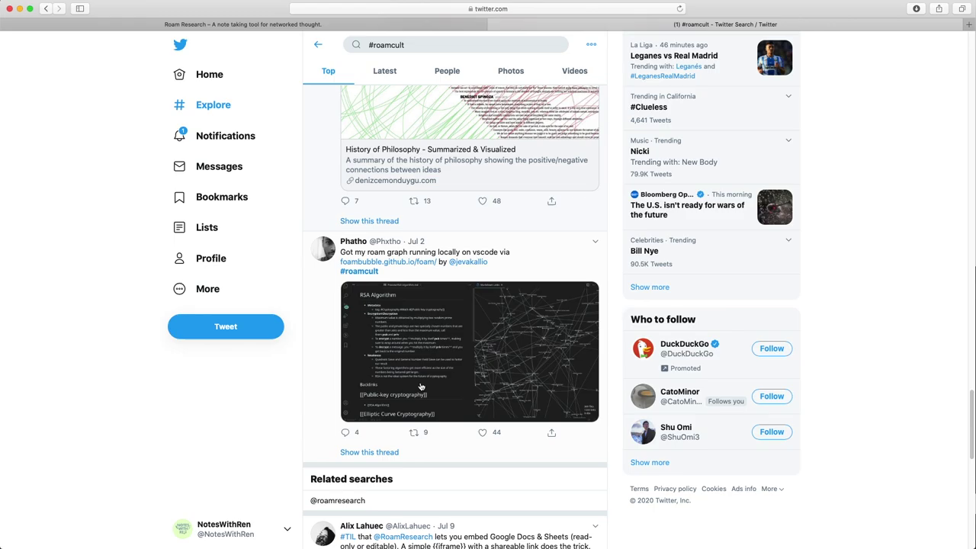
pyautogui.scroll(-5, 421, 387)
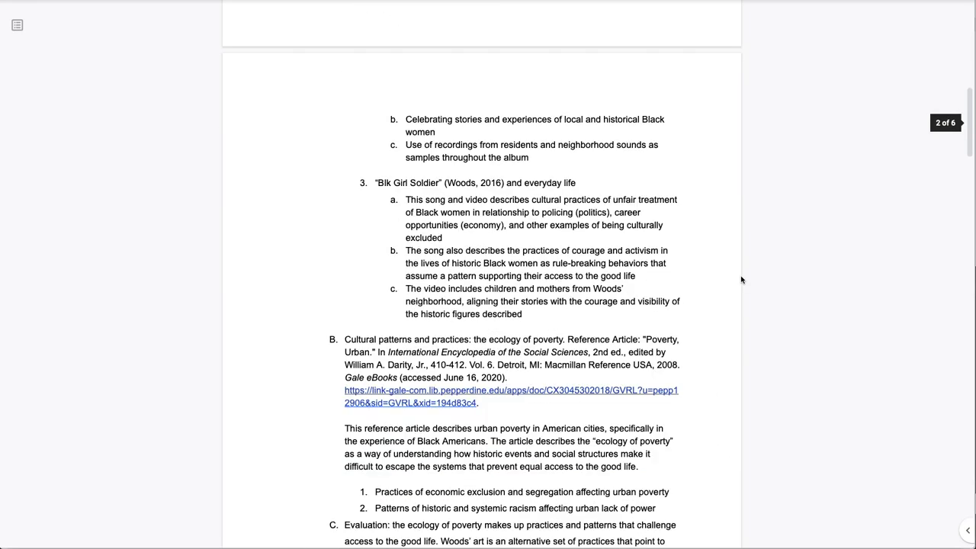
pyautogui.scroll(-15, 740, 279)
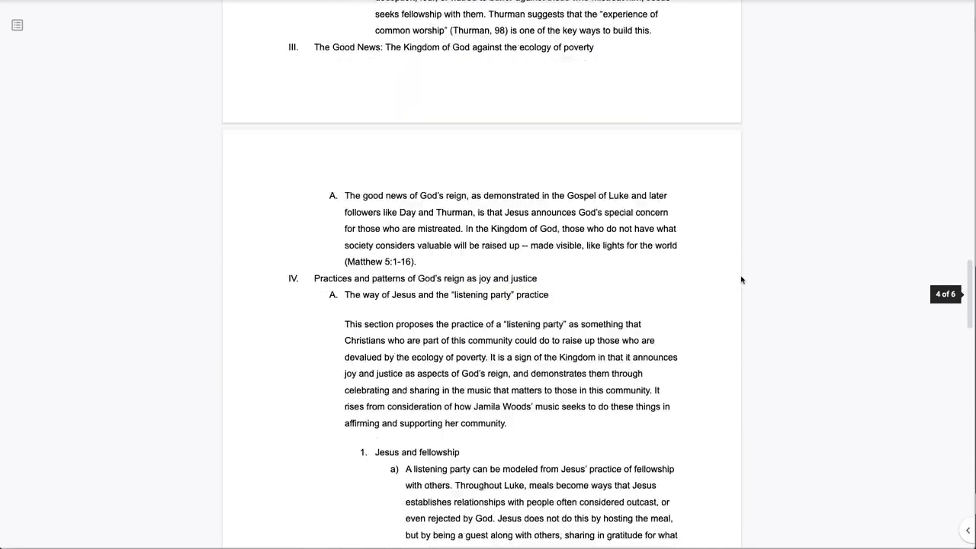
pyautogui.scroll(-5, 740, 279)
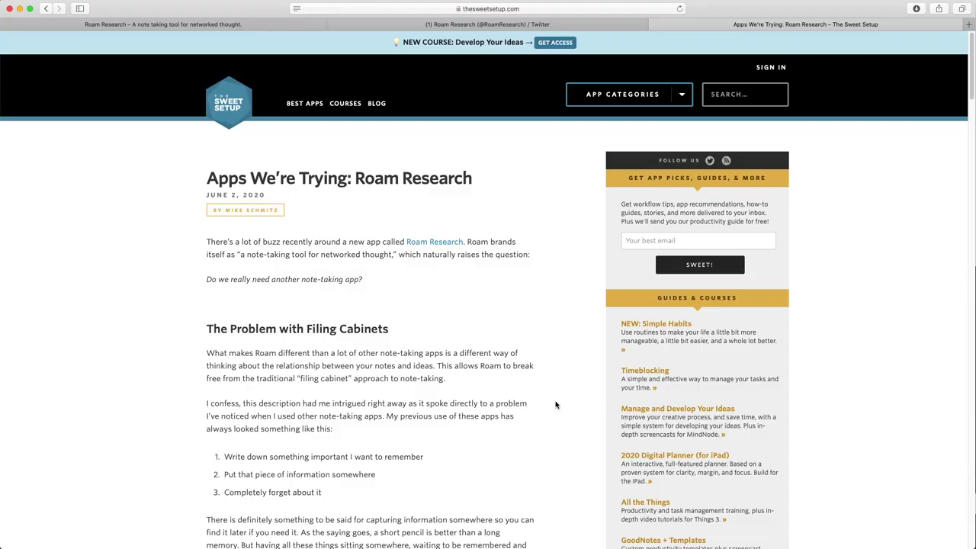
pyautogui.scroll(-10, 556, 403)
pyautogui.scroll(-20, 556, 401)
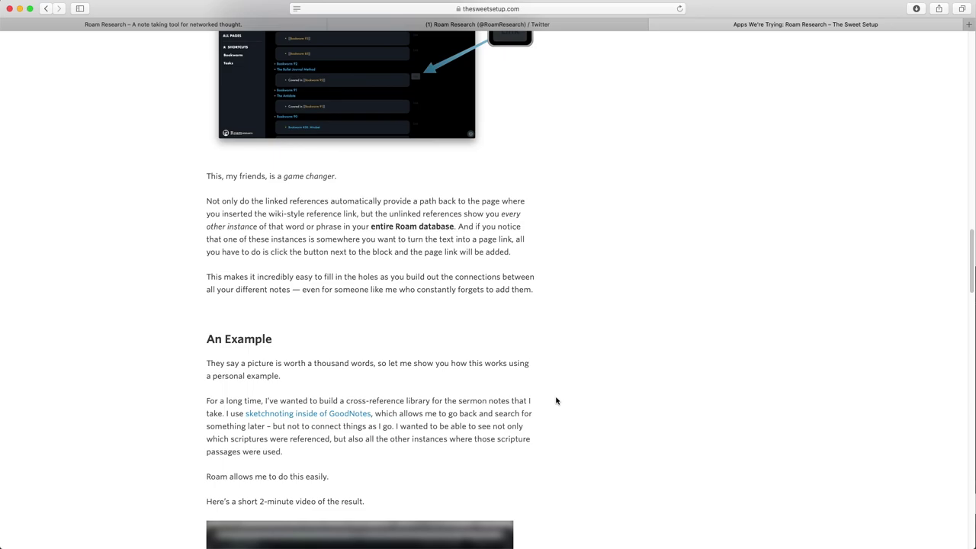
pyautogui.scroll(-10, 556, 401)
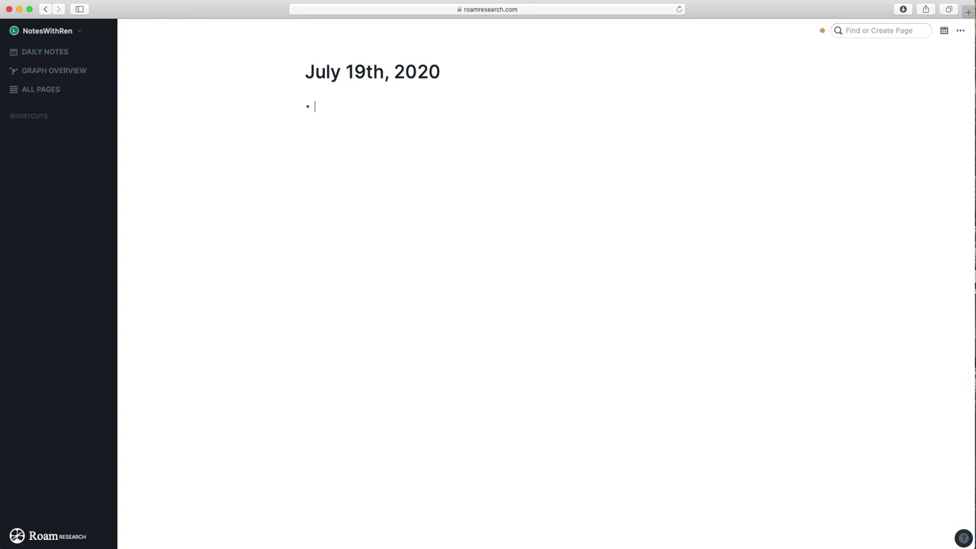
# Add a [[Morning Plans]] page link as the first bullet of the July 19th, 2020 daily note.
pyautogui.write('[[Mor')
pyautogui.press('Return')
pyautogui.press('Return')
pyautogui.click(41, 89)
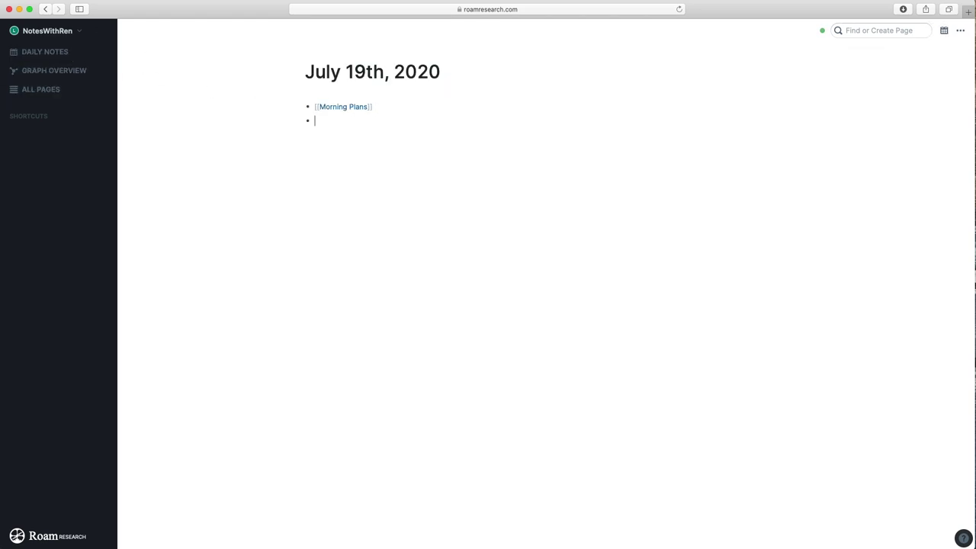
# Nest the bullets "Must-do:", "Inspirational Quote:" and "Friends to Contact:" under Morning Plans.
pyautogui.press('Tab')
pyautogui.write('Must-do:')
pyautogui.press('Return')
pyautogui.write('Inspirational Quote')
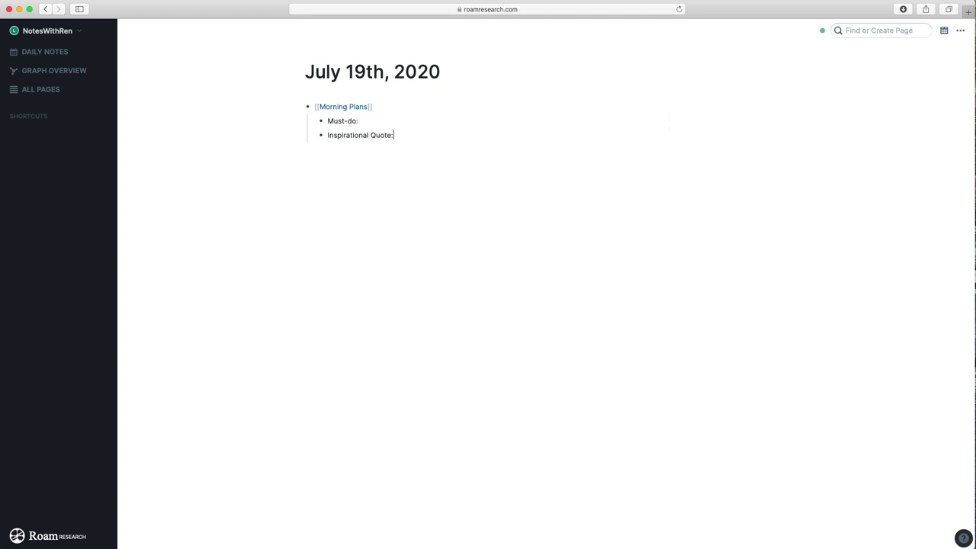
pyautogui.write(':')
pyautogui.press('Return')
pyautogui.write('Friends to Contact')
# Add a [[Schedule]] section with nested hourly page links from [[8AM]] through [[9PM]], plus [[11PM]].
pyautogui.write('[[Schedule]] \t[[8AM]] [[9AM]] [[10AM]] [[11AM]] ')
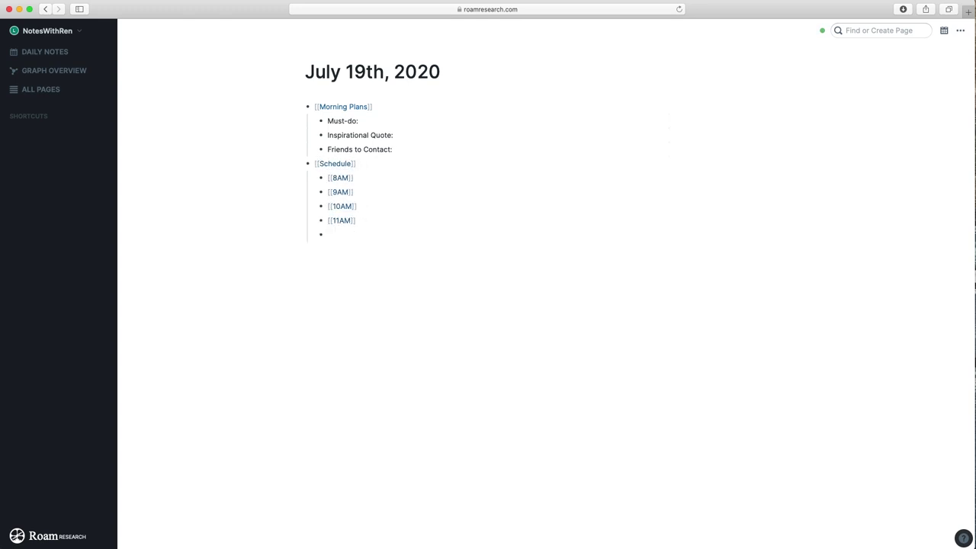
pyautogui.write('[[12PM]] [[1PM]] [[2PM]] [[3PM]] [[4PM]] [[5PM]] [[6PM]] ')
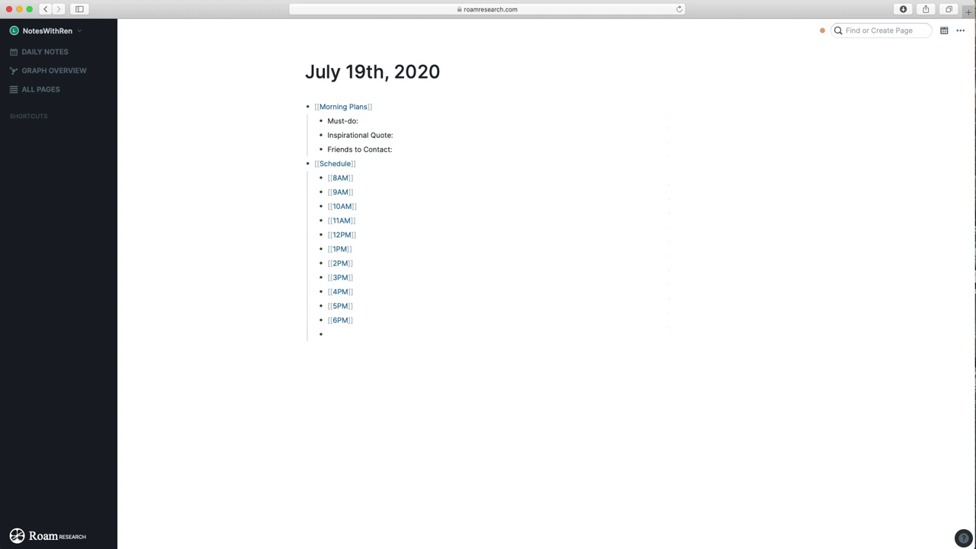
pyautogui.write('[[7PM]] [[8PM]] [[9PM]] [[11PM]]')
# Add a top-level [[Tasks for the Day]] section with the nested to-do "Film [[Roam Research Series]] Part 1".
pyautogui.hotkey('shift', 'Tab')
pyautogui.write('[[Tasks for the Day]] \t{{[[TODO]]}}')
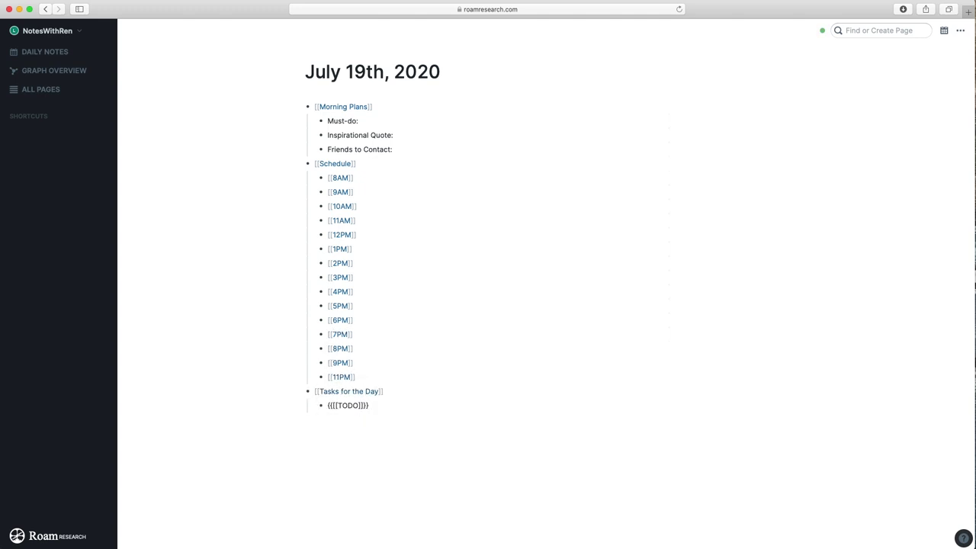
pyautogui.write(' Film [[Roam Research Series]] Part 1')
pyautogui.press('Return')
# Add the to-dos "Finish gardening" and "Go through lecture content for [[Organic Chemistry I]]".
pyautogui.write('{{[[TODO]]}} ')
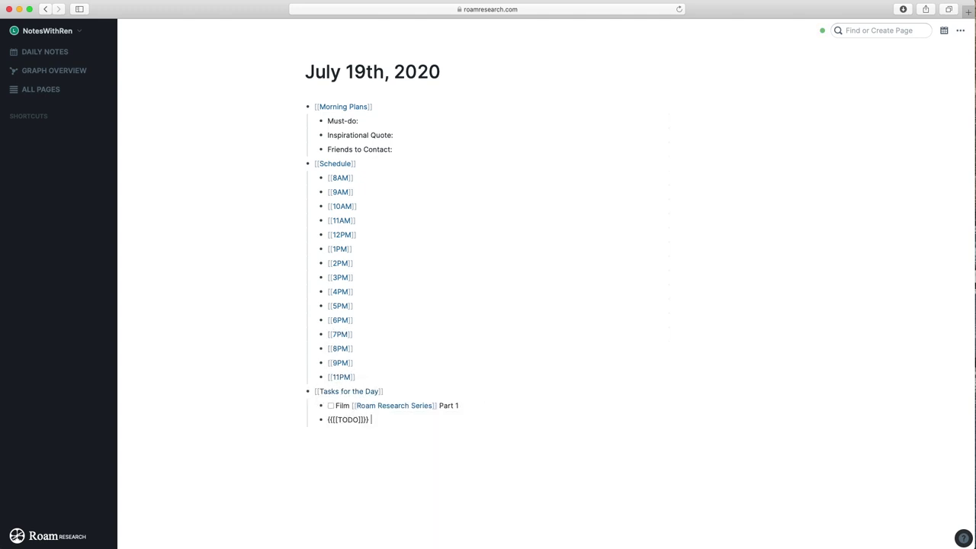
pyautogui.write('Finish gardening')
pyautogui.press('Return')
pyautogui.write('Go through lecture content for [[Organic Chemistry I')
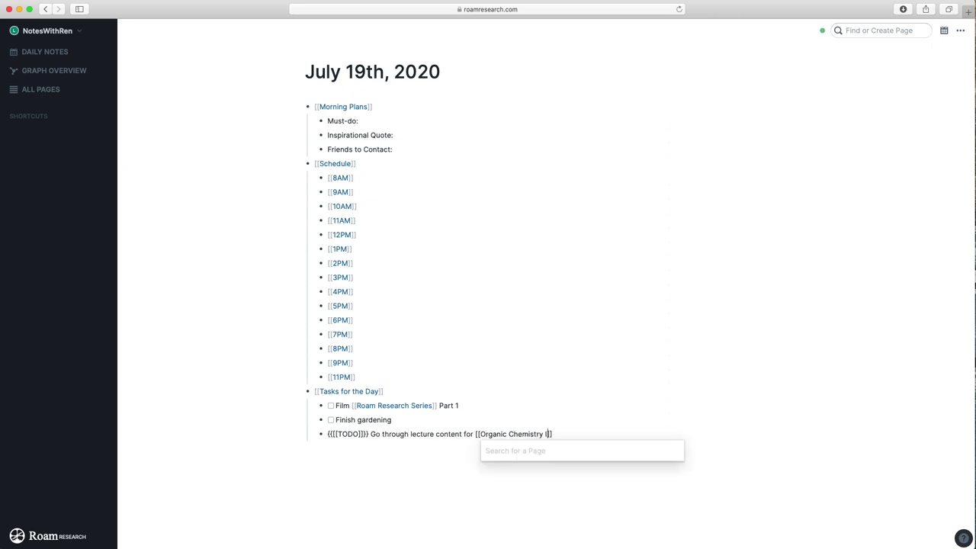
pyautogui.press('Return')
pyautogui.press('Return')
# Add the to-dos "Lunch", "Dinner" and "Workout" to the day's tasks.
pyautogui.write('Lunch')
pyautogui.press('Return')
pyautogui.write('{{[[TODO]]}} Dinner')
pyautogui.press('Return')
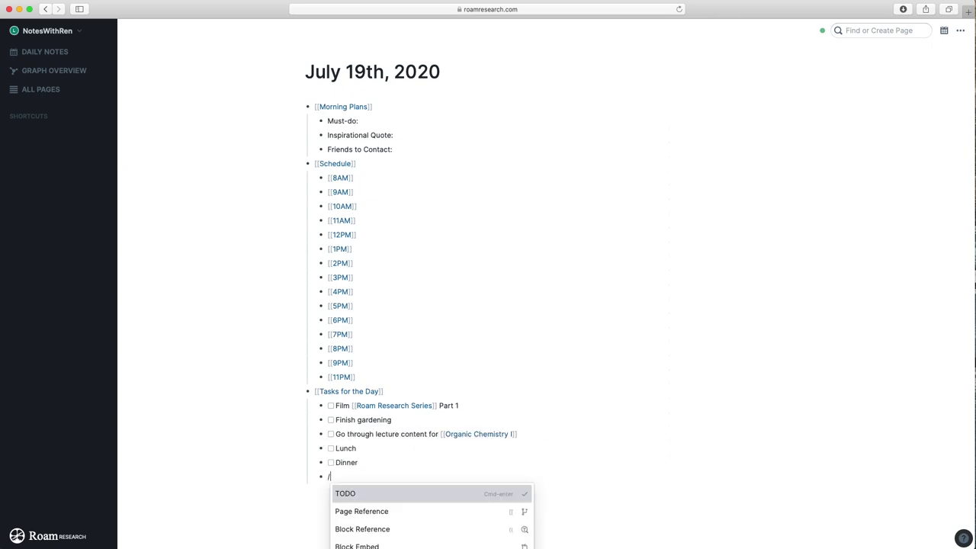
pyautogui.write('{{[[TODO]]}} Workout')
pyautogui.press('Return')
# Add to-dos "Complete daily reading on [[Environmental Chemistry]]" and "Complete daily reading in the [[Bible]] and go through [[Proverbs]]".
pyautogui.write('{{[[TODO]]}} Complete daily reading on [[Environmental Chemistry')
pyautogui.press('Return')
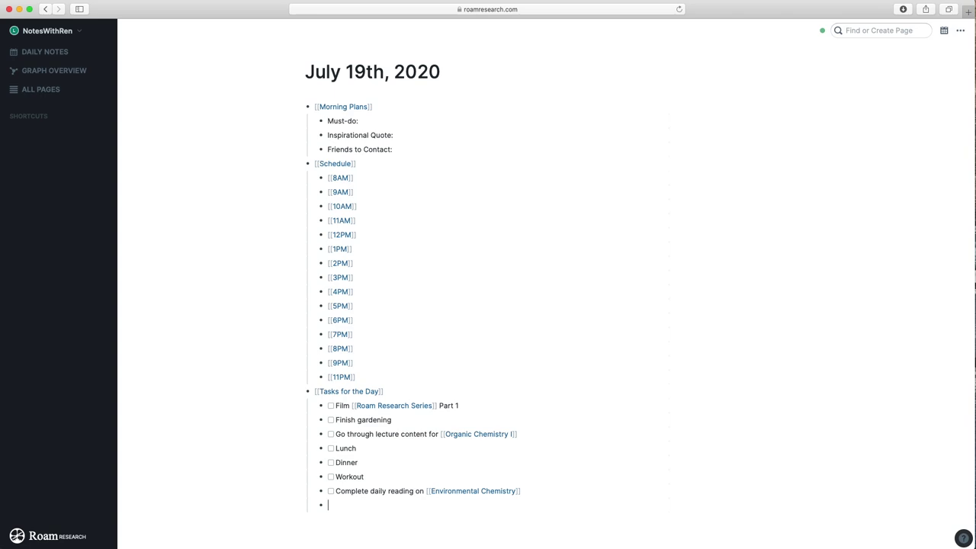
pyautogui.write('{{[[TODO]]}} Complete daily reading in the [[Bible')
pyautogui.write(' and go through [[')
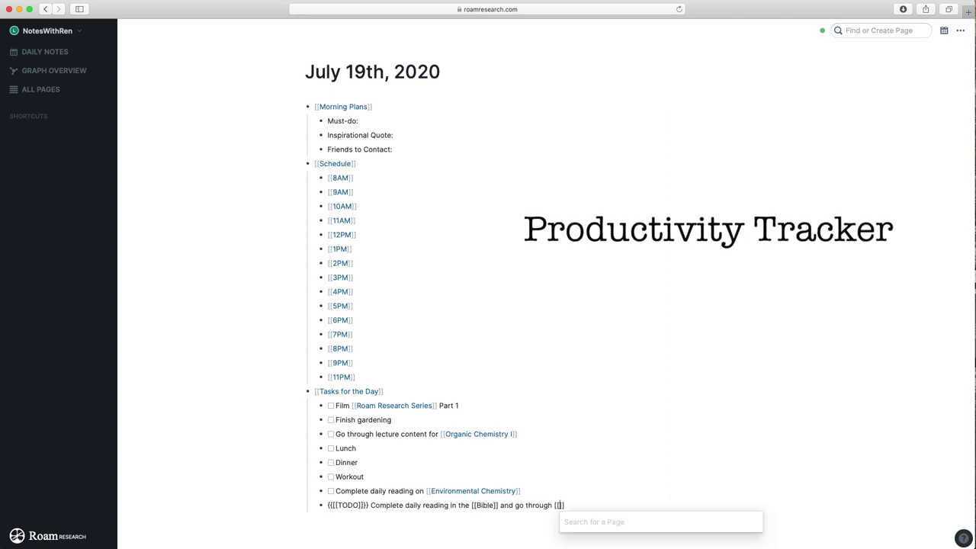
pyautogui.write('Proverbs')
pyautogui.press('Return')
# Add the to-do "Make notes on [[Ligonier Ministries]] article on [[Jesus, the Great Physician]]".
pyautogui.write('{{[[TODO]]}} Make notes on [[Ligonier Ministries]] article')
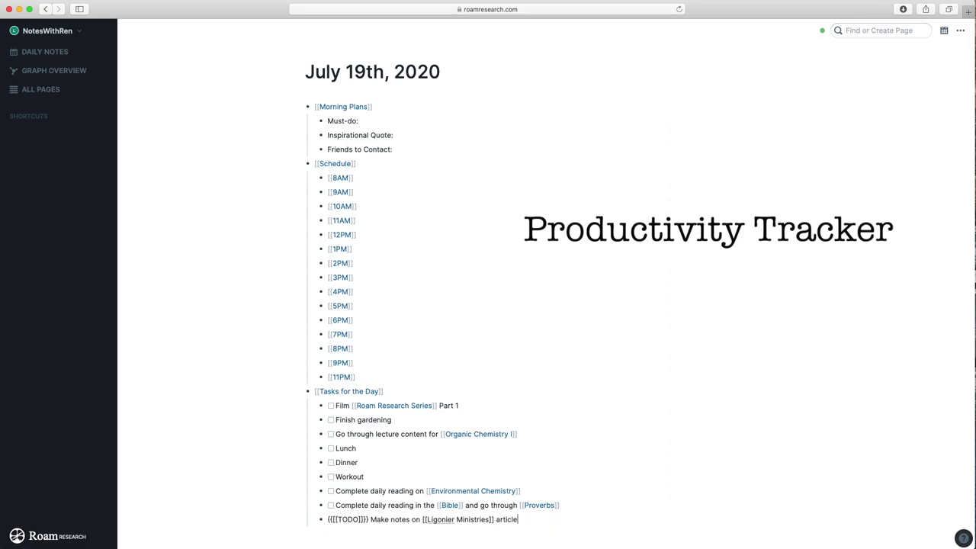
pyautogui.write(' on [[Jesus, the Great Physician')
pyautogui.press('Return')
# Add the to-do "Edit video" and one for a Zoom call that links to a friend's page.
pyautogui.hotkey('ctrl', 'Return')
pyautogui.write('Edit')
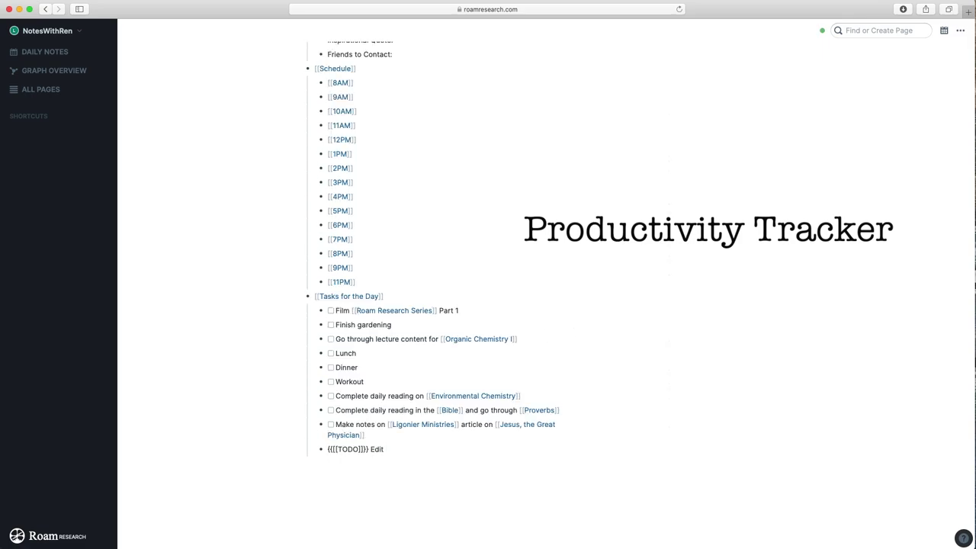
pyautogui.write(' video')
pyautogui.press('Return')
pyautogui.write('Zoom call with [[Grace')
pyautogui.press('Return')
pyautogui.write('and')
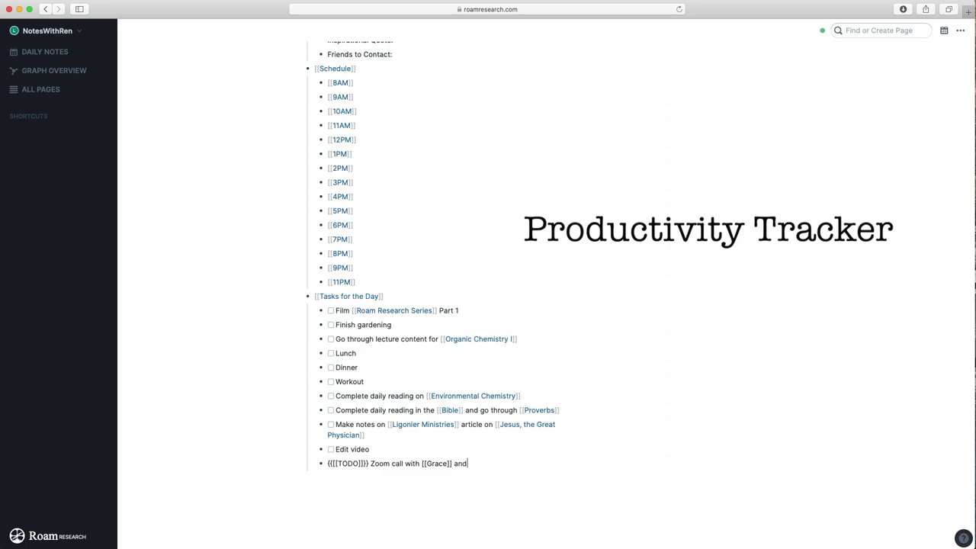
# Fill in the schedule with "Wake up" at 8AM and "Breakfast" at 9AM.
pyautogui.scroll(3, 458, 484)
pyautogui.click(408, 176)
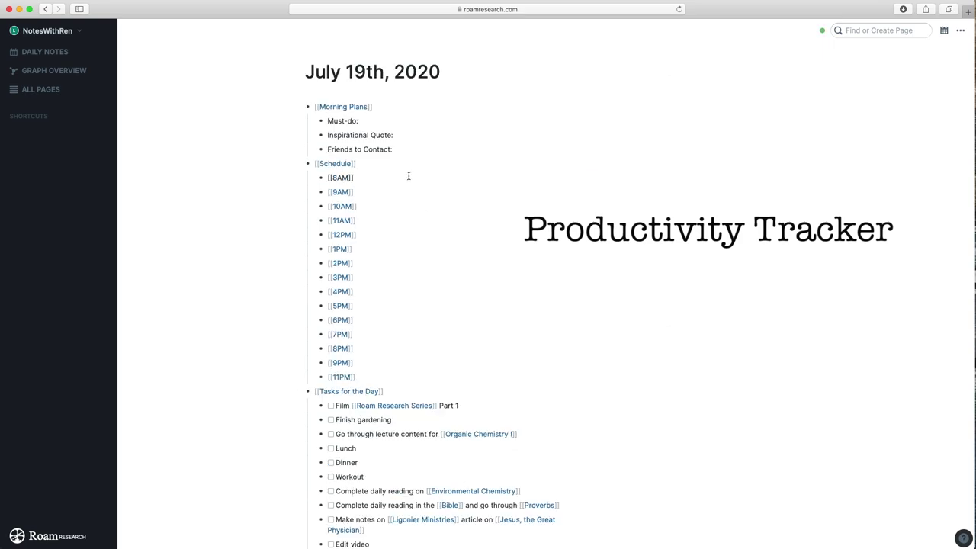
pyautogui.write('Wake up')
pyautogui.click(406, 191)
pyautogui.write('Breakfast')
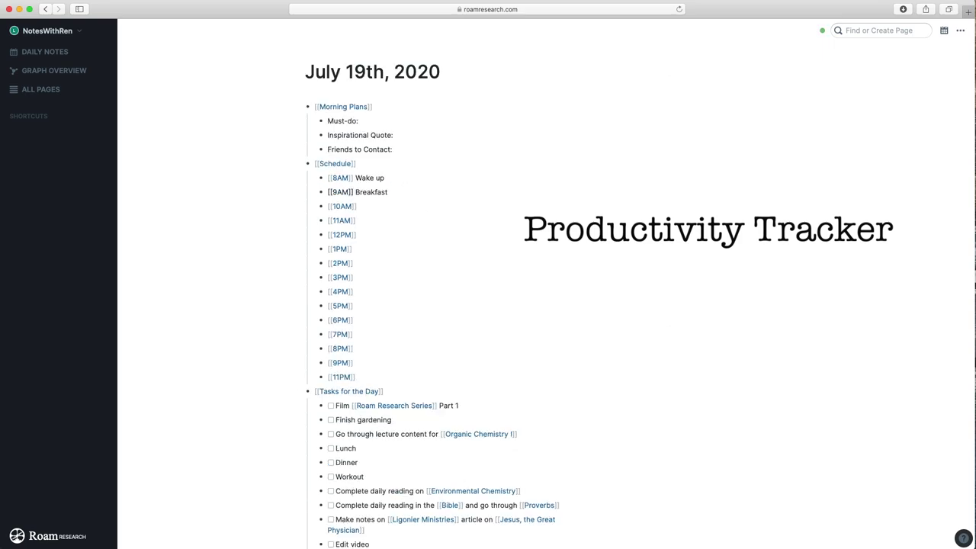
# Enter "Church" in the 10AM, 11AM, 12PM and 1PM schedule slots.
pyautogui.click(411, 206)
pyautogui.write('Church')
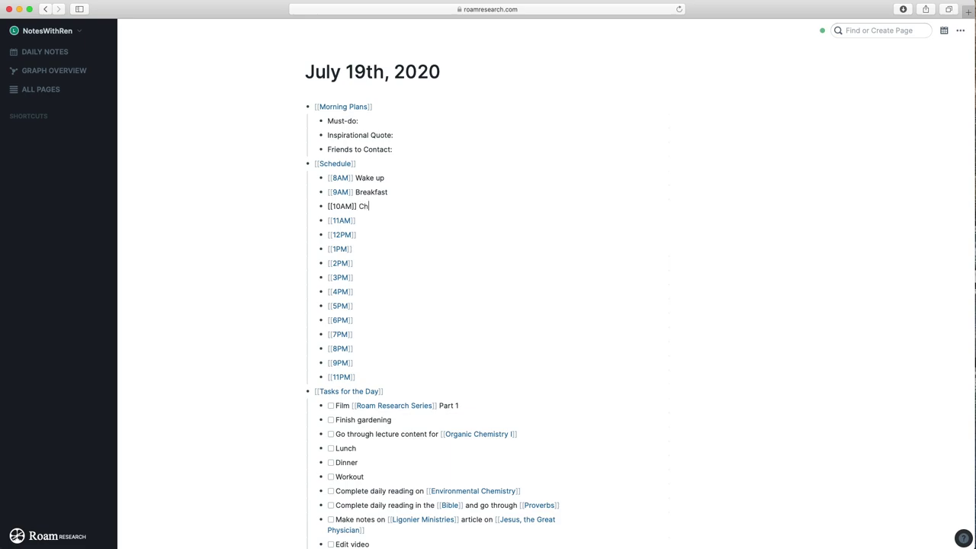
pyautogui.click(403, 220)
pyautogui.write('Church')
pyautogui.click(394, 235)
pyautogui.write('Church')
pyautogui.click(391, 250)
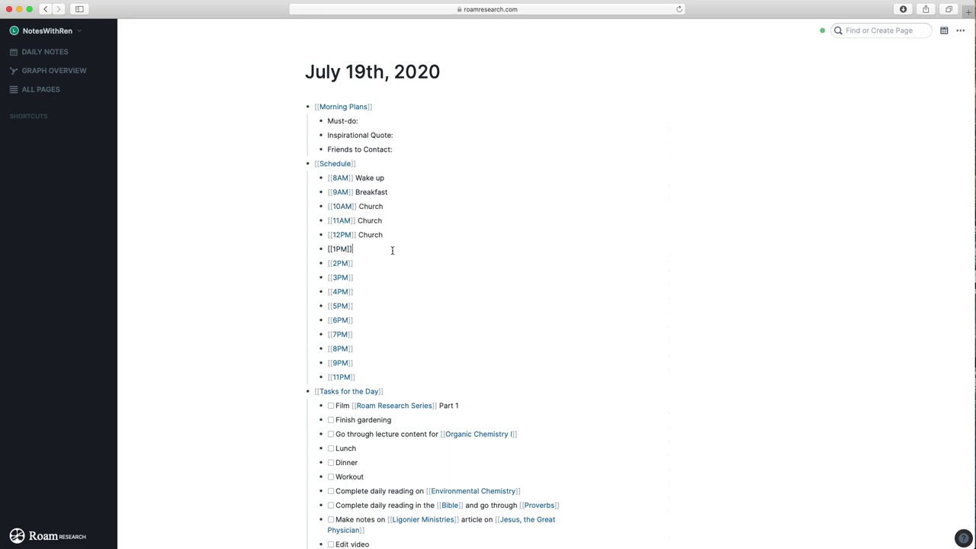
pyautogui.write('Church')
# Enter "Film video" in the 2PM and 3PM slots and "Edit video" at 4PM.
pyautogui.click(399, 264)
pyautogui.write('Film video')
pyautogui.click(414, 276)
pyautogui.write('Film video')
pyautogui.click(416, 298)
pyautogui.write('Edit video')
# Enter "Workout" in the 5PM slot and "Complete tasks" in the 6PM slot.
pyautogui.click(404, 306)
pyautogui.write('Wokrout')
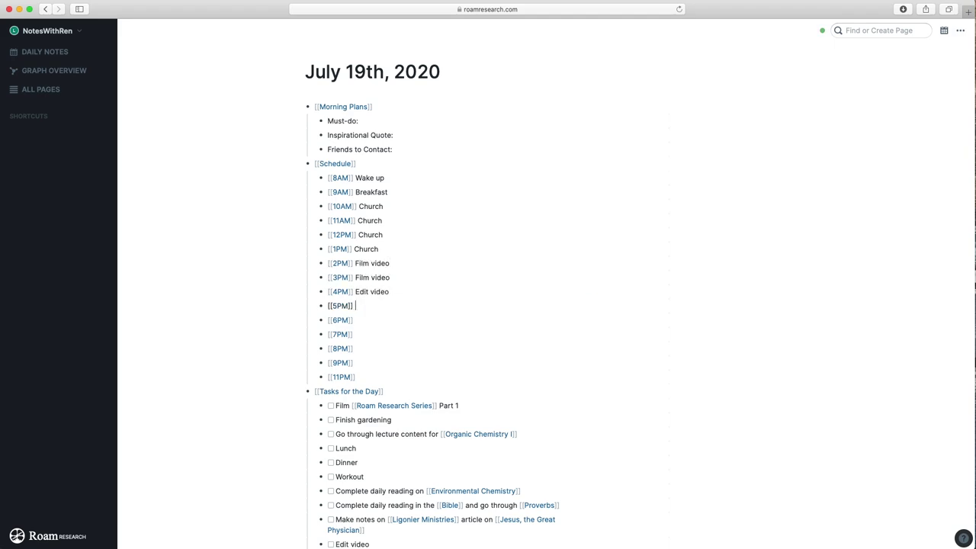
pyautogui.press('BackSpace')
pyautogui.press('BackSpace')
pyautogui.press('BackSpace')
pyautogui.press('BackSpace')
pyautogui.press('BackSpace')
pyautogui.write('rkout')
pyautogui.click(405, 320)
pyautogui.write('Complete tasks')
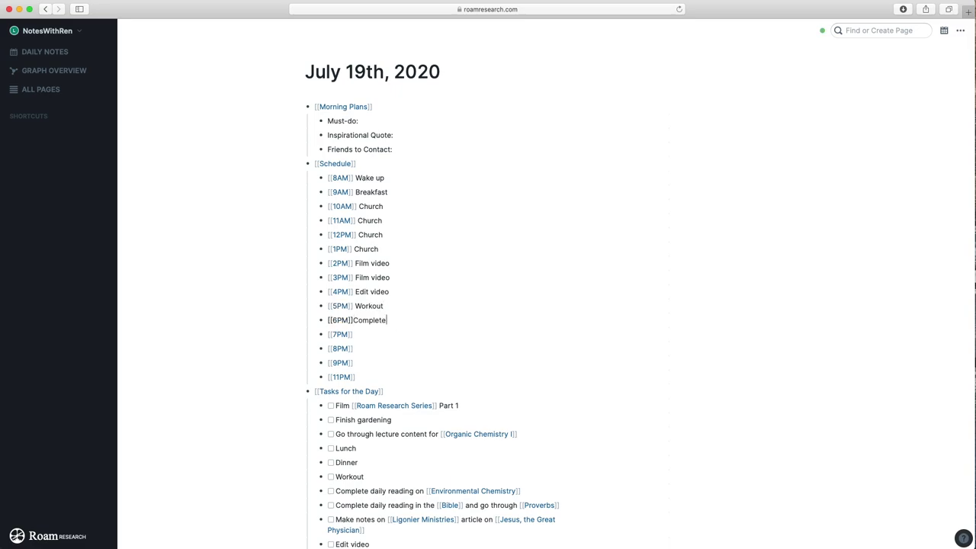
# Enter "Dinner" in the 7PM schedule slot.
pyautogui.click(393, 333)
pyautogui.write('Lunch')
pyautogui.press('BackSpace')
pyautogui.press('BackSpace')
pyautogui.press('BackSpace')
pyautogui.press('BackSpace')
pyautogui.press('BackSpace')
pyautogui.write('Dinner')
# Replace the 1PM schedule entry with "Dinner".
pyautogui.click(385, 249)
pyautogui.press('BackSpace')
pyautogui.press('BackSpace')
pyautogui.press('BackSpace')
pyautogui.press('BackSpace')
pyautogui.press('BackSpace')
pyautogui.press('BackSpace')
pyautogui.write('Dinner')
# Enter "Wind down" at 11PM, "Zoom call" at 8PM and "Read Bible and make notes" at 9PM.
pyautogui.click(384, 348)
pyautogui.click(382, 377)
pyautogui.write('Wind down')
pyautogui.click(390, 344)
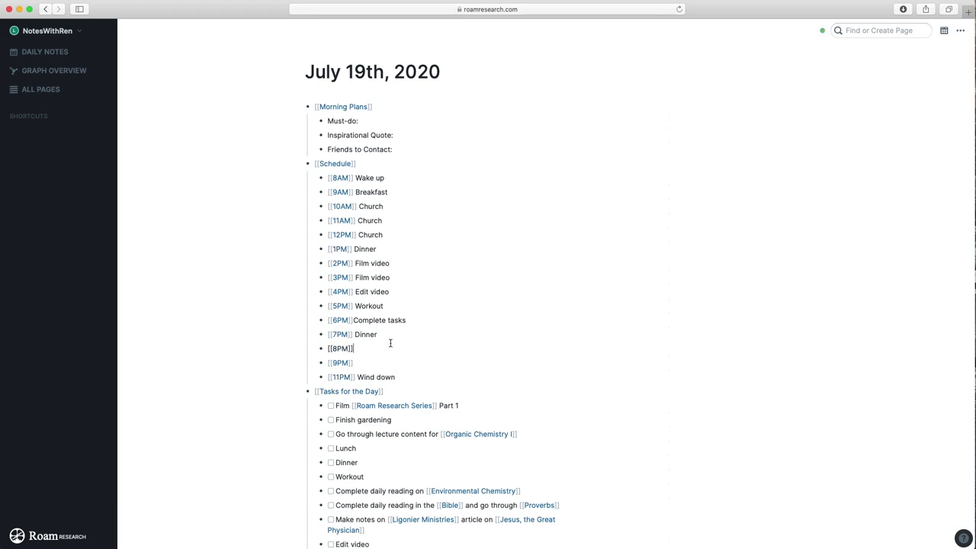
pyautogui.write('Zoom call')
pyautogui.click(386, 361)
pyautogui.write('Read Bible and make notes')
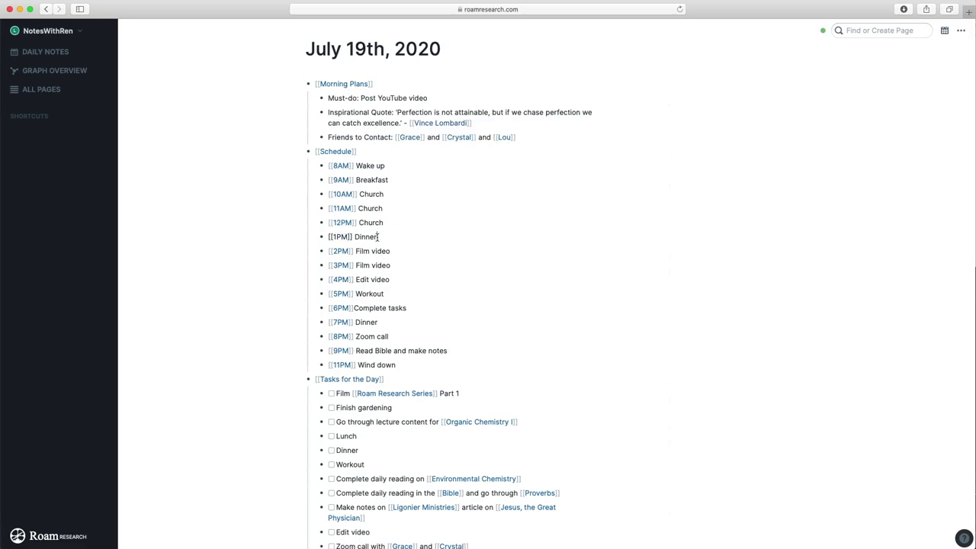
# Change the 1PM schedule entry to "Lunch".
pyautogui.press('BackSpace')
pyautogui.press('BackSpace')
pyautogui.press('BackSpace')
pyautogui.press('BackSpace')
pyautogui.press('BackSpace')
pyautogui.press('BackSpace')
pyautogui.write('Lunch')
# Change the schedule to "Workout" at 4PM, "Dinner" at 5PM and "Zoom call" at 7PM.
pyautogui.write('Workout')
pyautogui.moveTo(395, 279); pyautogui.dragTo(356, 336)
pyautogui.write('Dinner')
pyautogui.write('Edit video')
pyautogui.write('Zoom call')
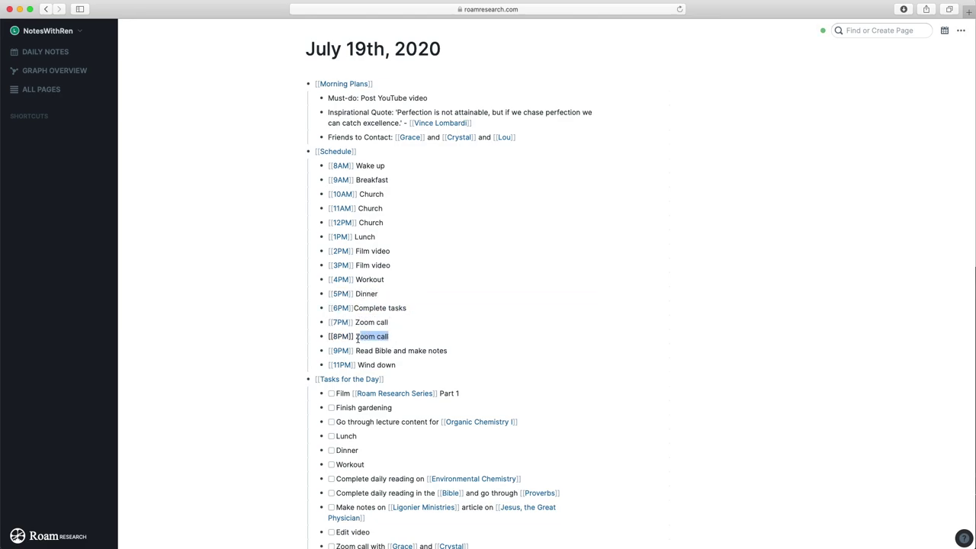
# Change the 8PM entry to "Read Bible and make notes" and clear the activity text at 9PM.
pyautogui.write('Read Bible and make notes')
pyautogui.moveTo(454, 350); pyautogui.dragTo(356, 350)
pyautogui.press('BackSpace')
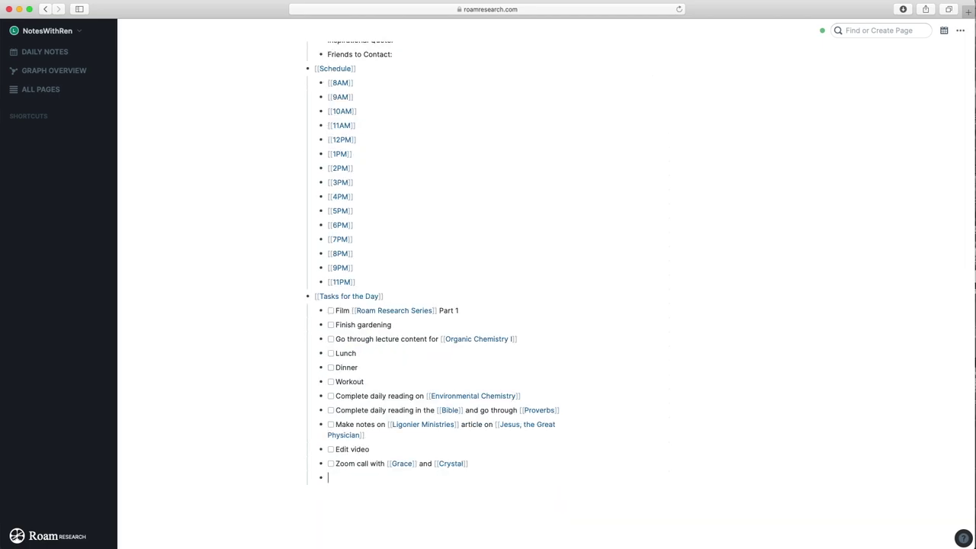
# Add a top-level page-link heading "[[Winding Down for the Night]]" after the task list, with a nested bullet under it.
pyautogui.hotkey('shift', 'Tab')
pyautogui.scroll(-1, 584, 290)
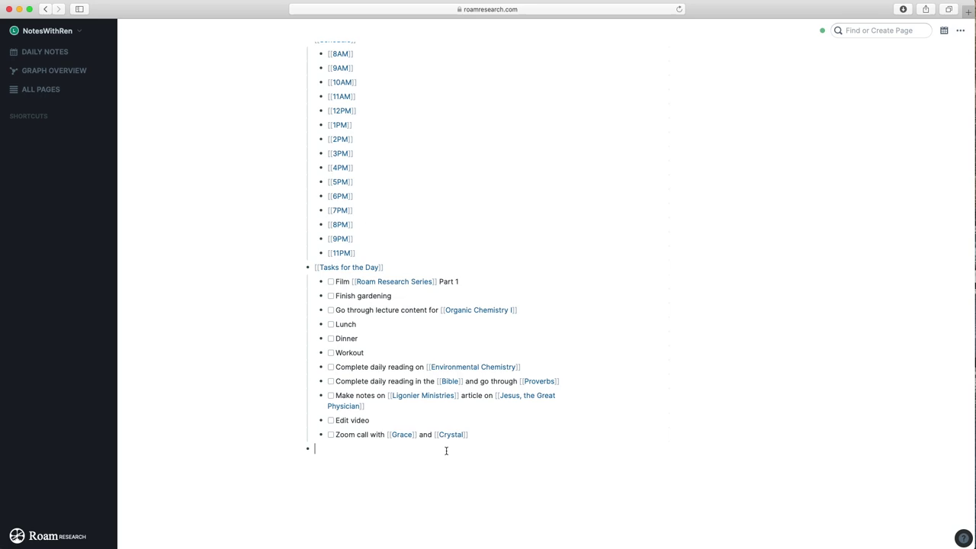
pyautogui.write('[[Winding Down for the Night')
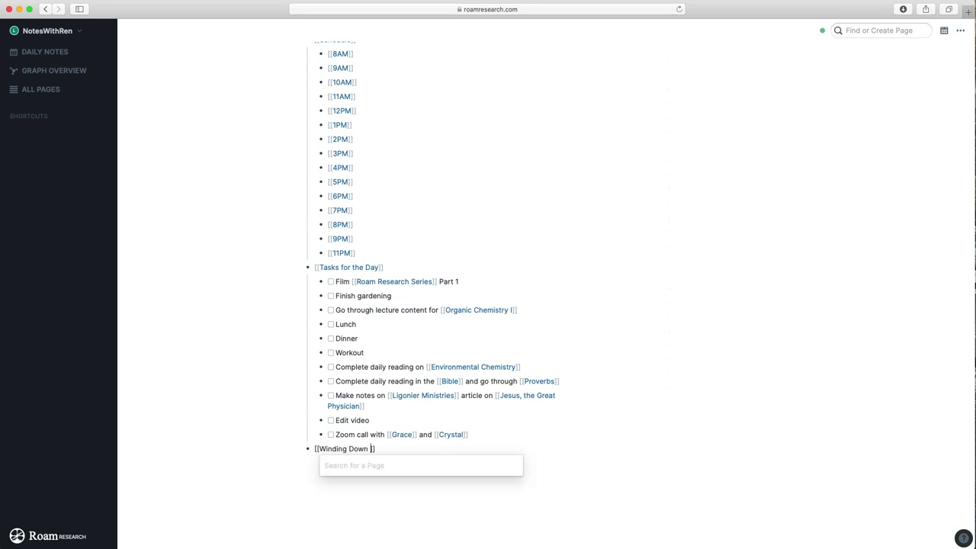
pyautogui.press('Return')
pyautogui.press('Tab')
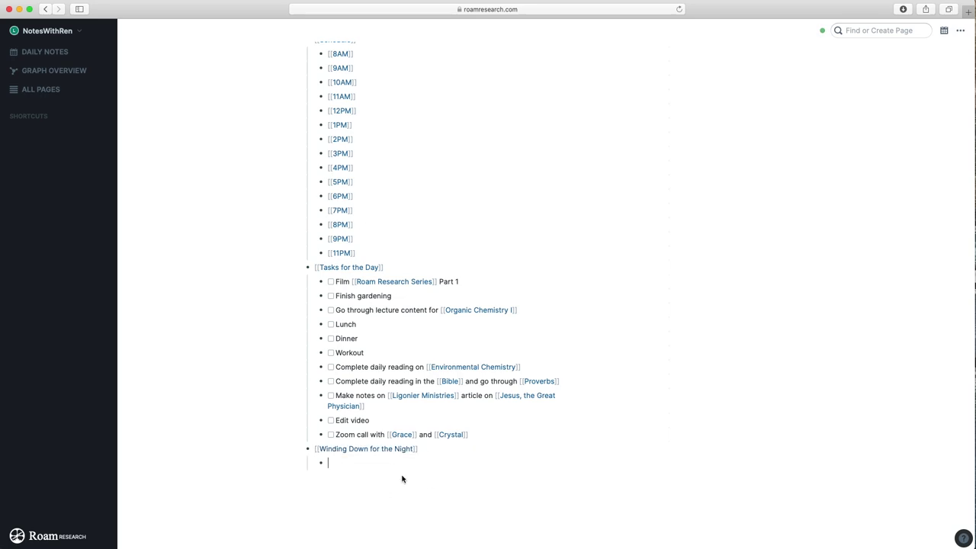
pyautogui.scroll(1, 394, 465)
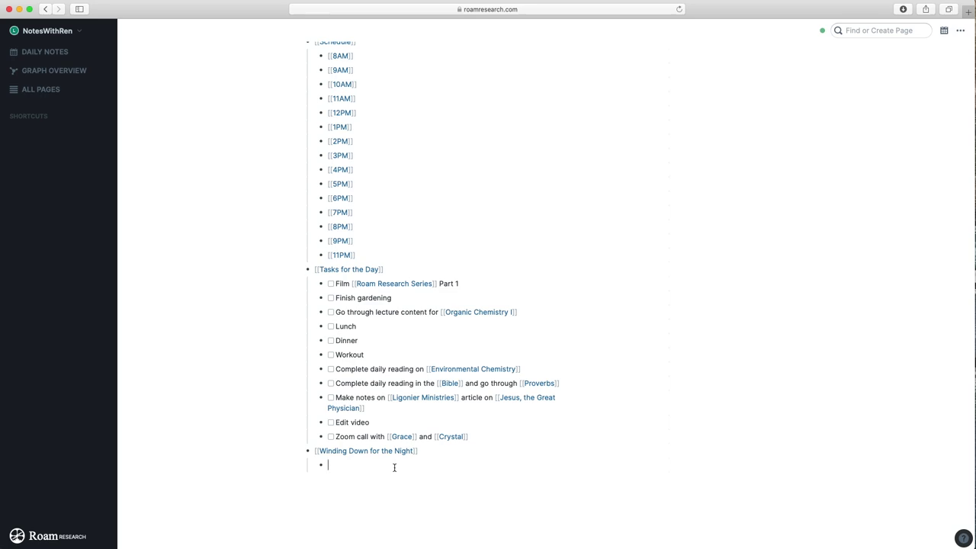
# Add nested prompts for Highlight of the Day, Were you productive?, Something you are grateful for, Feelings, Accomplishments, Leftovers and Anything to Remember.
pyautogui.write('Highlight of the Day:')
pyautogui.press('Return')
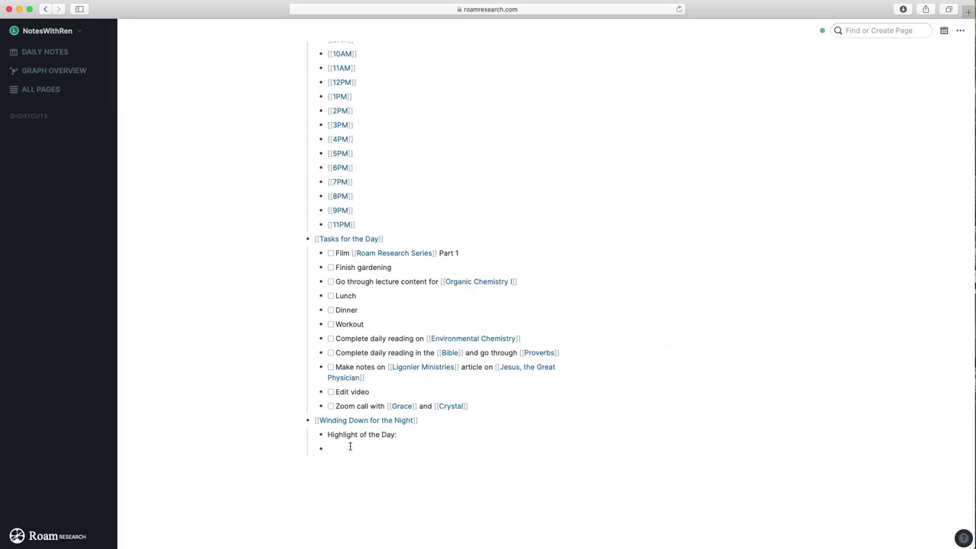
pyautogui.write('Feelings:')
pyautogui.press('Return')
pyautogui.write('Accomplishments:')
pyautogui.press('Return')
pyautogui.write('LeftoversAnything to Remember:')
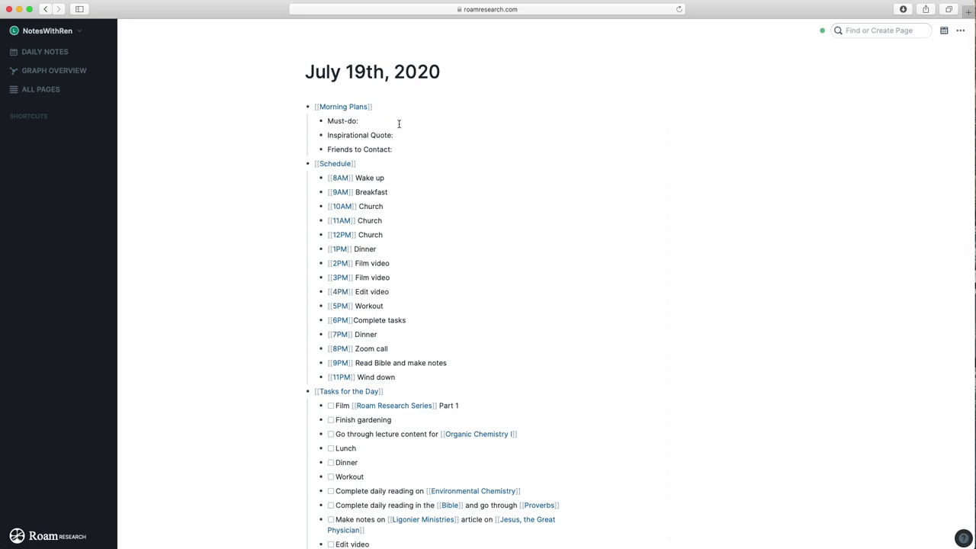
# Set Must-do to "Post YouTube video" and Inspirational Quote to 'Perfection is not attainable, but if we chase perfection we can catch excellence.' - [[Vince Lombardi]].
pyautogui.write('Post YouTube video')
pyautogui.press('Down')
pyautogui.write("'Perfection is not attainable, but if we chase perfec")
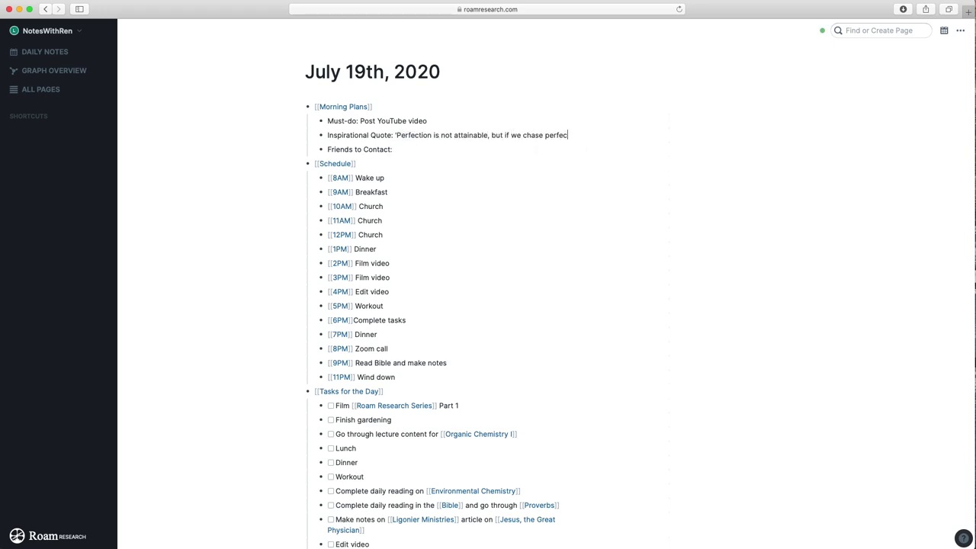
pyautogui.write("tion we can catch excellence.' ")
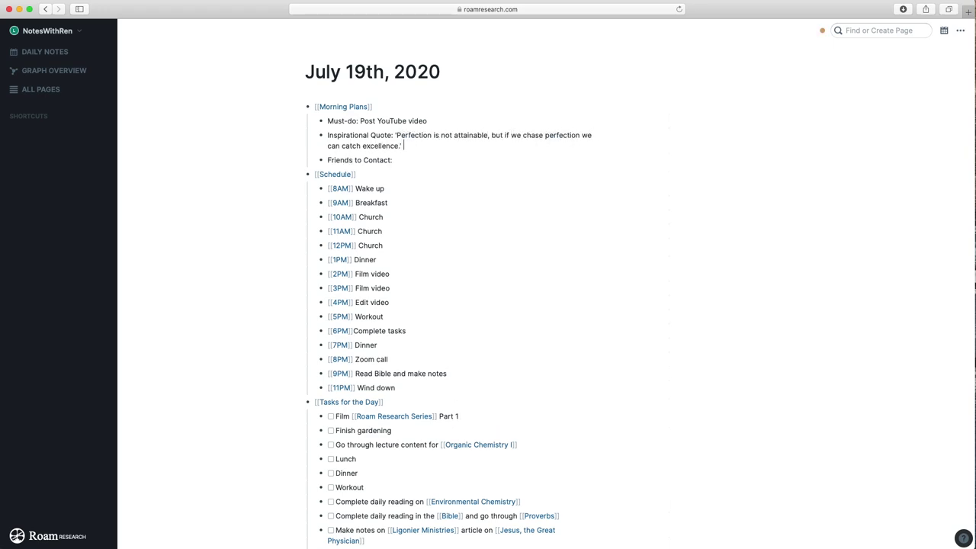
pyautogui.write('- [[Vince Lombardi')
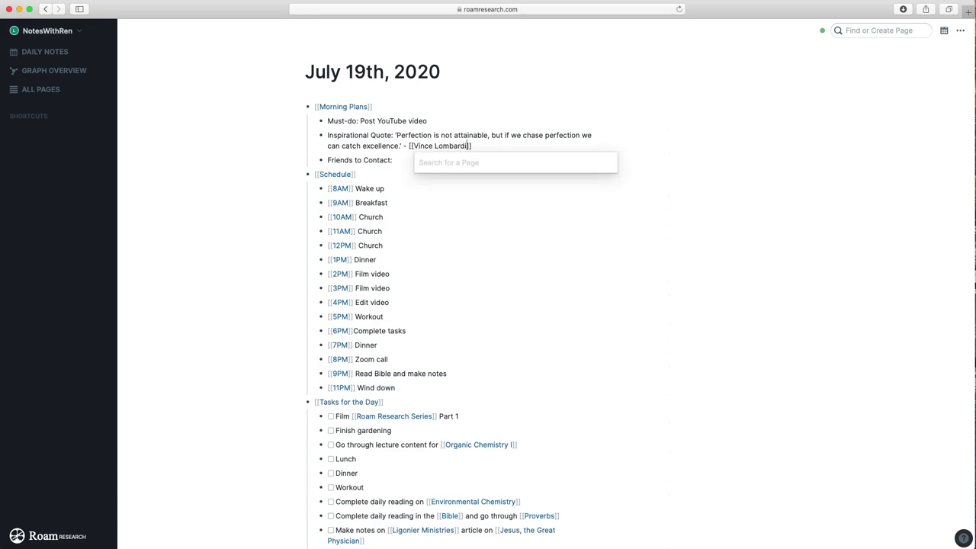
# Fill in Friends to Contact with page links to the two friends from the Zoom call task, joined by "and".
pyautogui.click(435, 160)
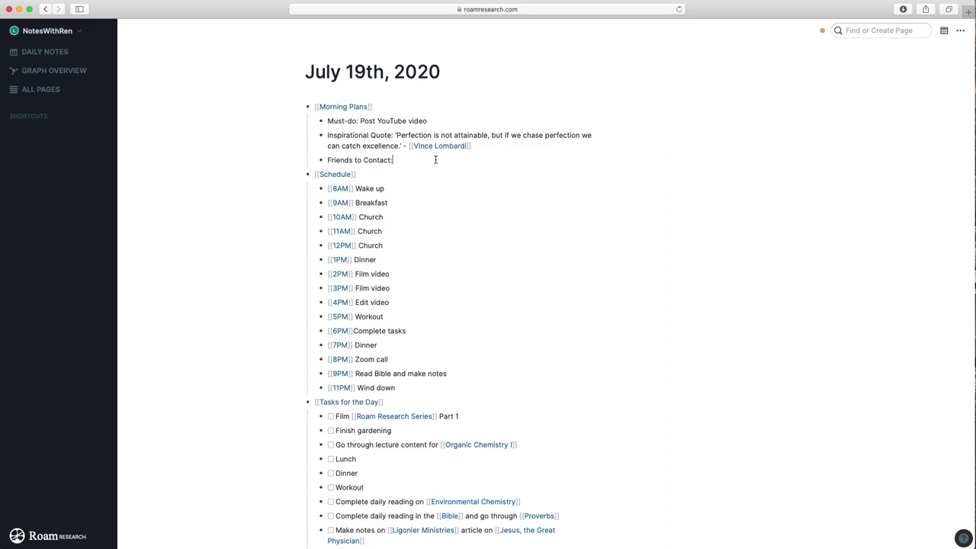
pyautogui.write('[[Grace]] and [[Crystal]][[')
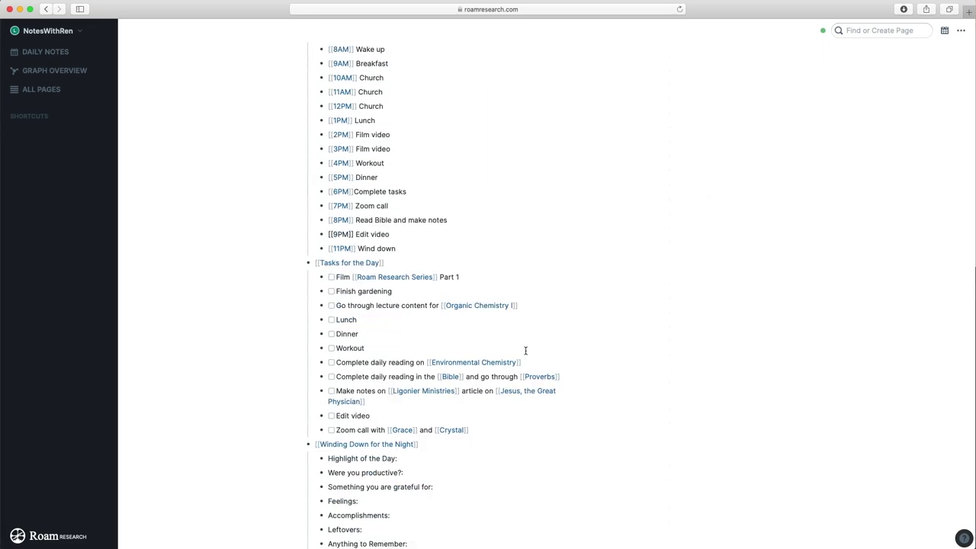
# Fill in Highlight of the Day: watching [[Grey's Anatomy]] with the two friends, linked by name, and a conversation about [[Fall 2020]] reopening plans.
pyautogui.scroll(-3, 488, 305)
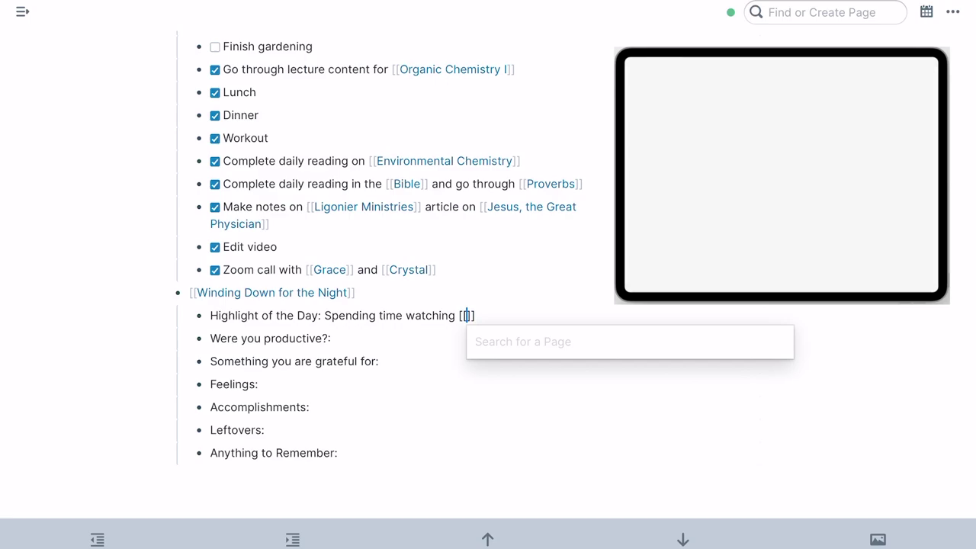
pyautogui.write("Grey's Anatomy]] with [[Grace]] and [[Krystal]] and had a conver")
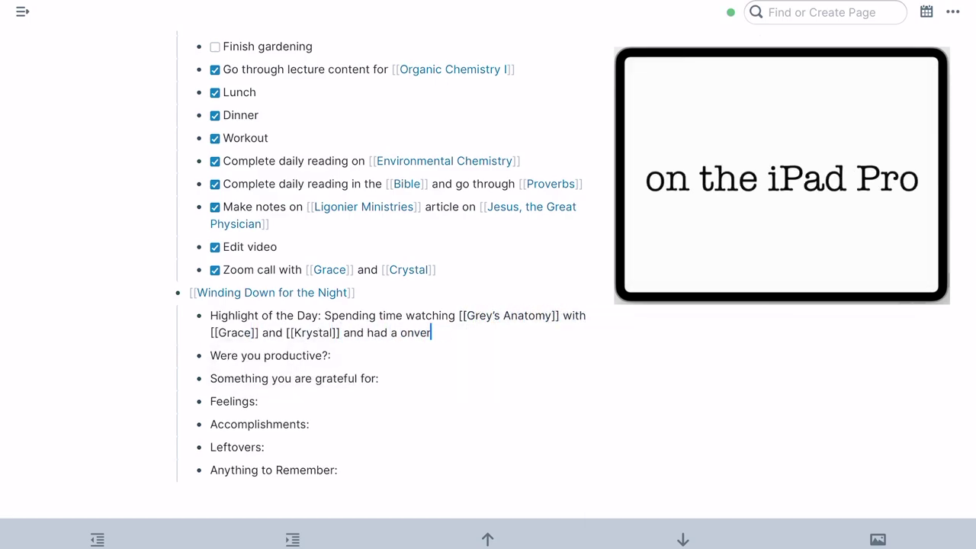
pyautogui.write('sation about [[Fall 2020]] reopening plans')
# Answer the productivity prompt: generally finished everything, missed one task, felt constantly motivated throughout the day and took no excessive amount of breaks.
pyautogui.click(334, 372)
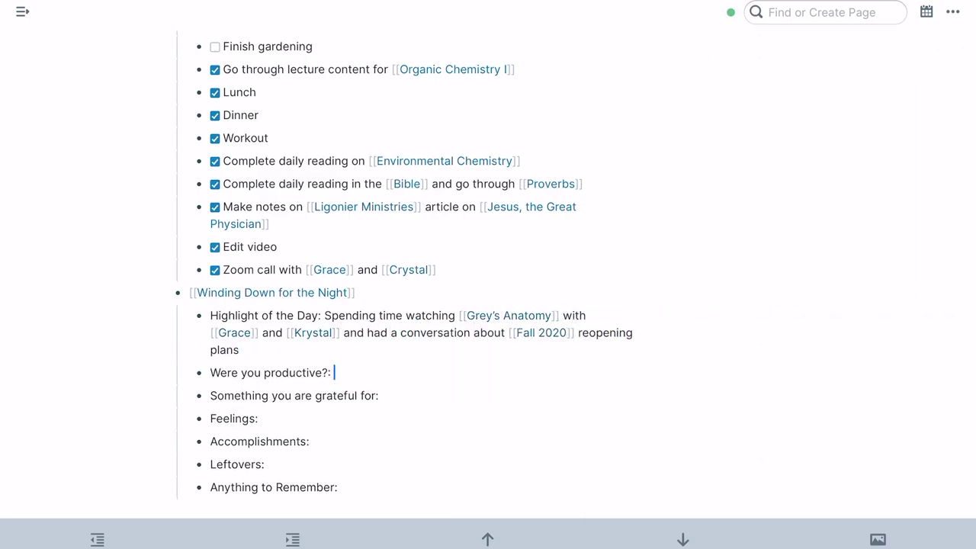
pyautogui.write('Generally finished everything up, only miss')
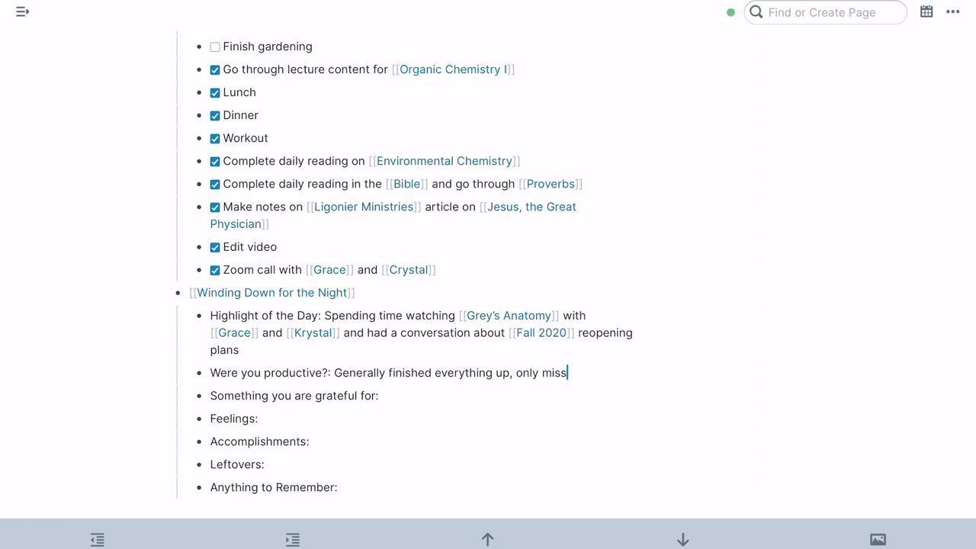
pyautogui.write('ed one task! Felt constantly motivated and got to keep going')
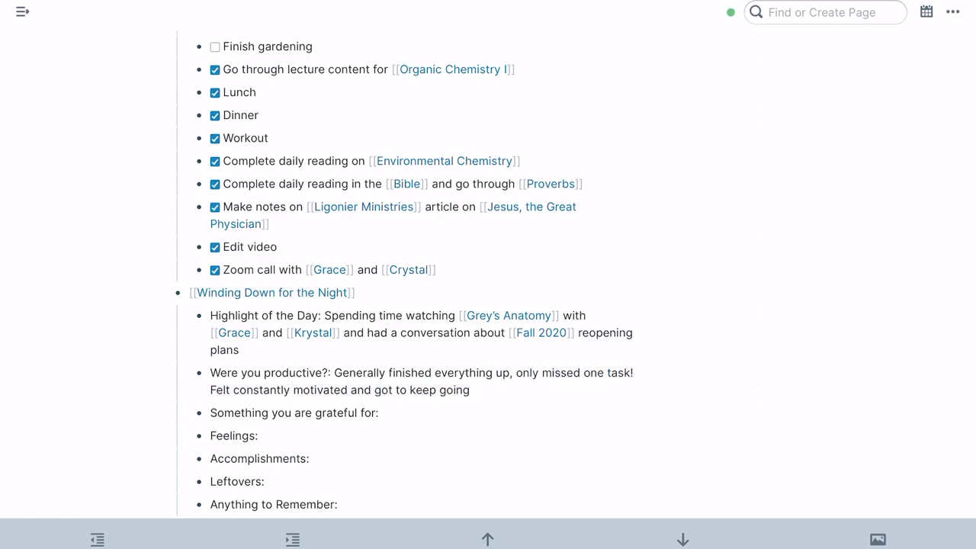
pyautogui.write(" throughout the day. Didn't feel like I took breaks an excessive amount.")
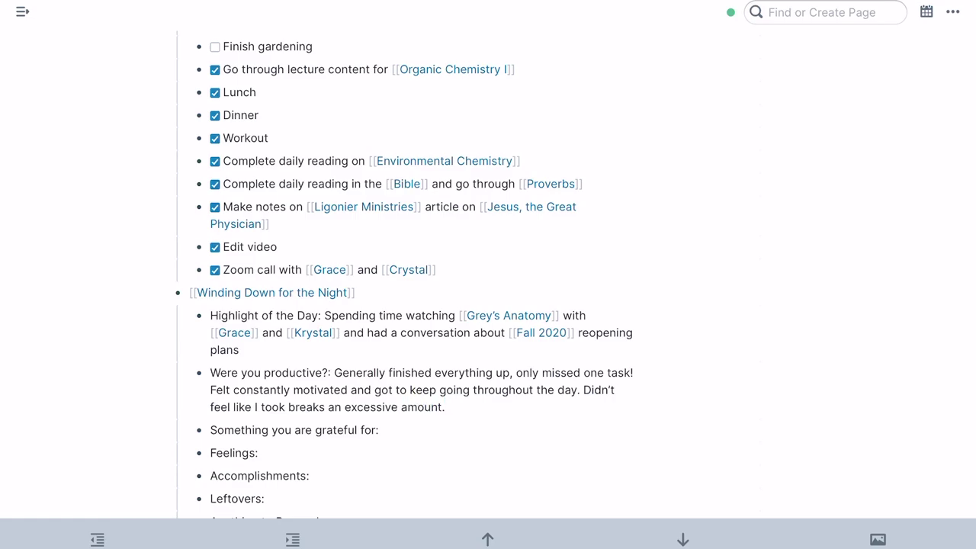
# Answer gratitude with "A comfortable lifestyle with a wonderful education" and Feelings with "Felt very happy today! Pretty positive feelings in general and was very energized as well!".
pyautogui.press('Down')
pyautogui.write('A comfortable lifestyle with a wonderful education')
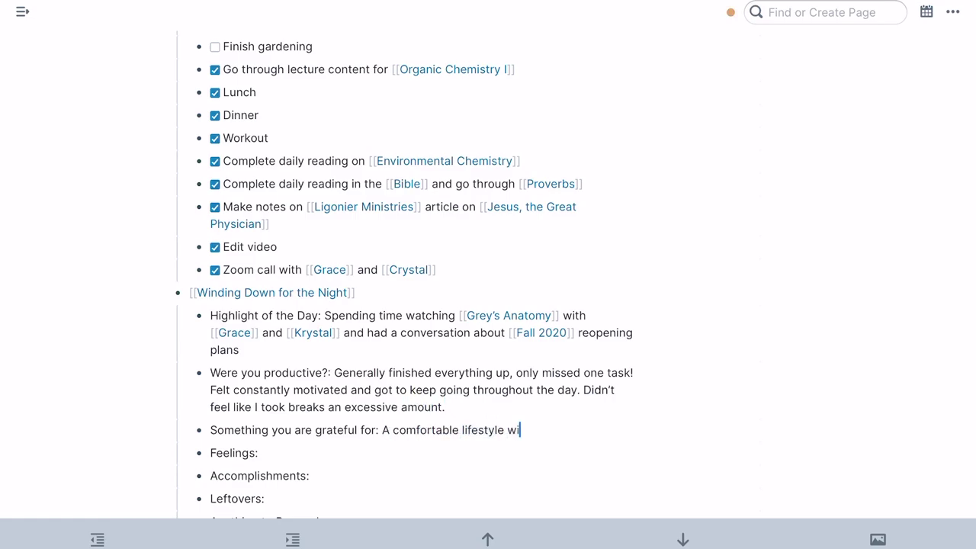
pyautogui.press('Down')
pyautogui.write('Felt very happy today! Pretty positive f')
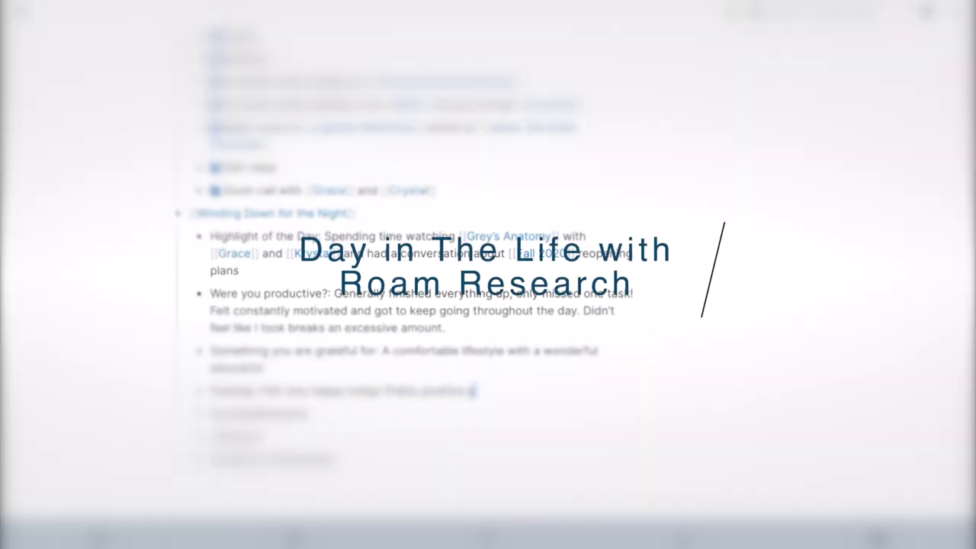
pyautogui.write('eelings in general as and very energized as well')
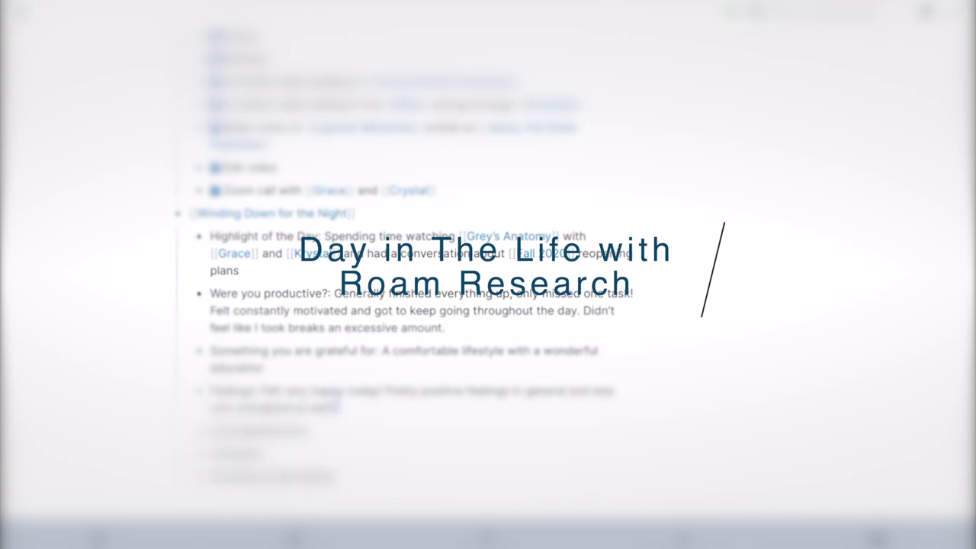
pyautogui.write('!')
# Fill in Accomplishments with "Got through lecture material successfully, posted a YouTube video, spent time with friends, did extra research".
pyautogui.press('Down')
pyautogui.write('Got through lecture ')
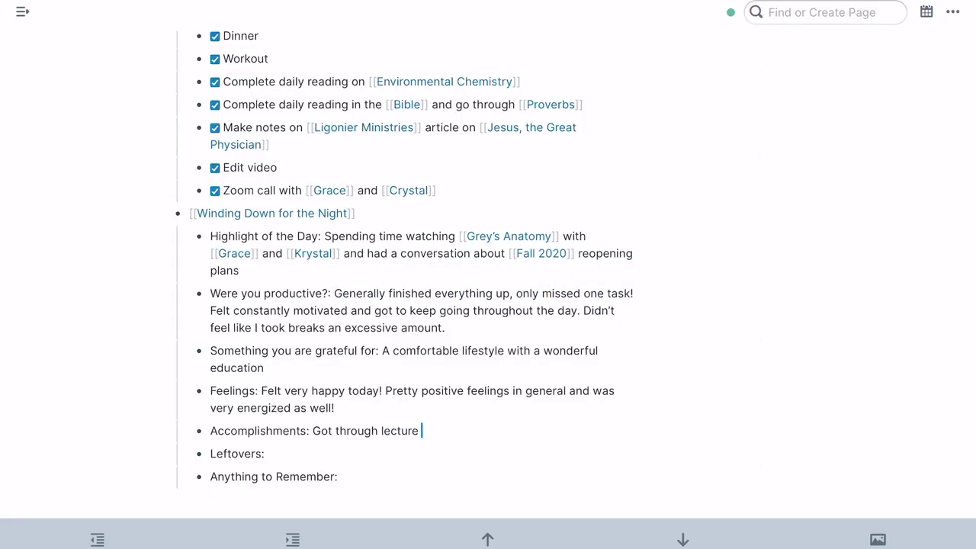
pyautogui.write('material successfully, posted a YouTube video')
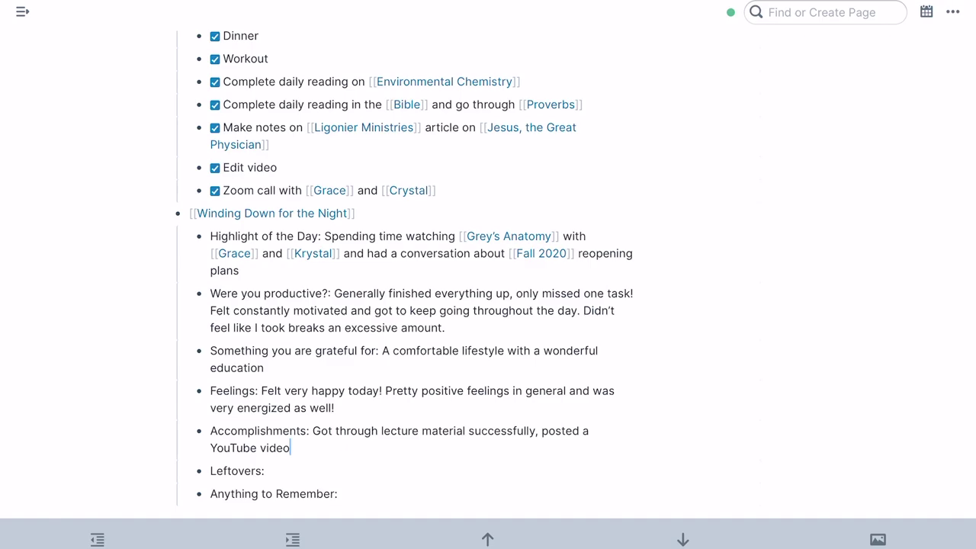
pyautogui.write(', spent time with friends, did ')
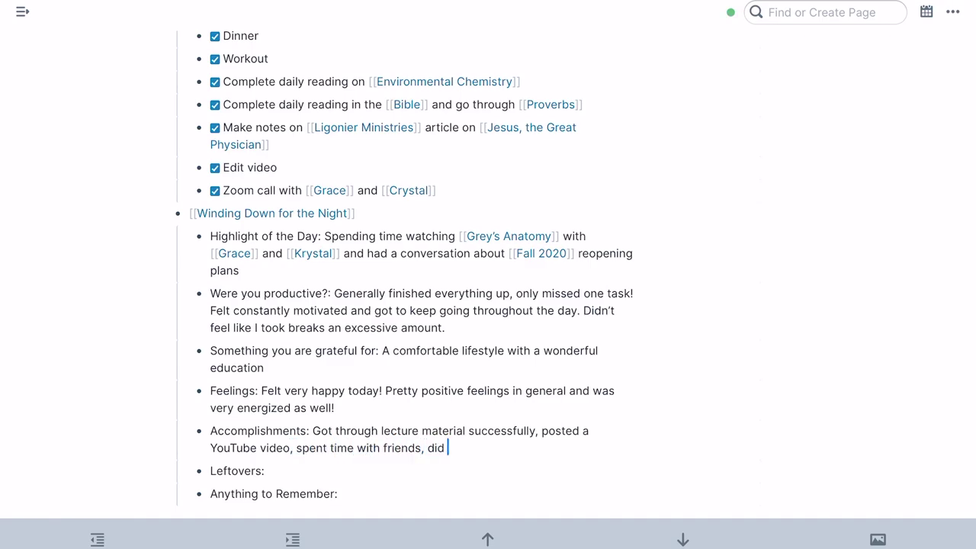
pyautogui.write('extra research')
# Set Leftovers to "Gardening - Tomorrow!" and Anything to Remember to "Look into a good way to structure some videos that have been suggested by viewers".
pyautogui.press('Down')
pyautogui.write('Garden')
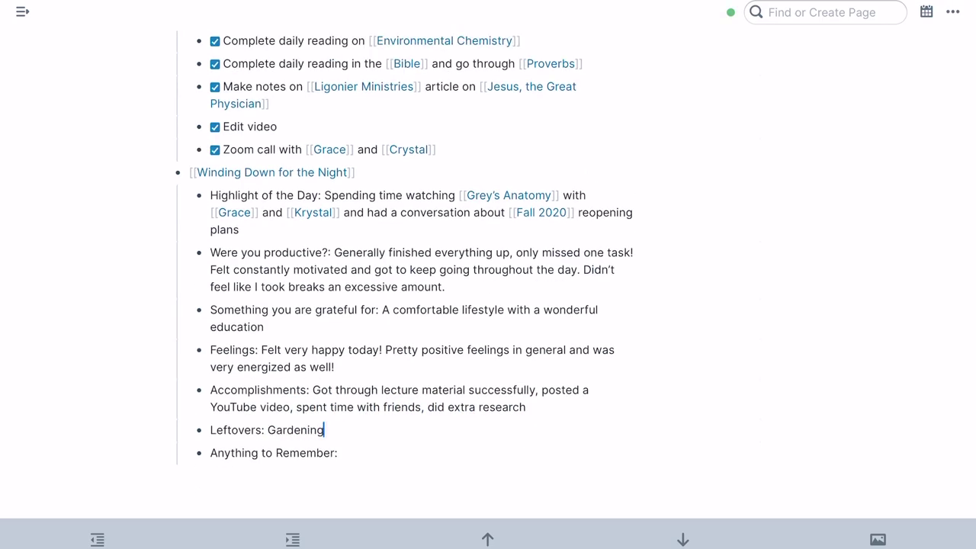
pyautogui.write('ing - Tomorrow!')
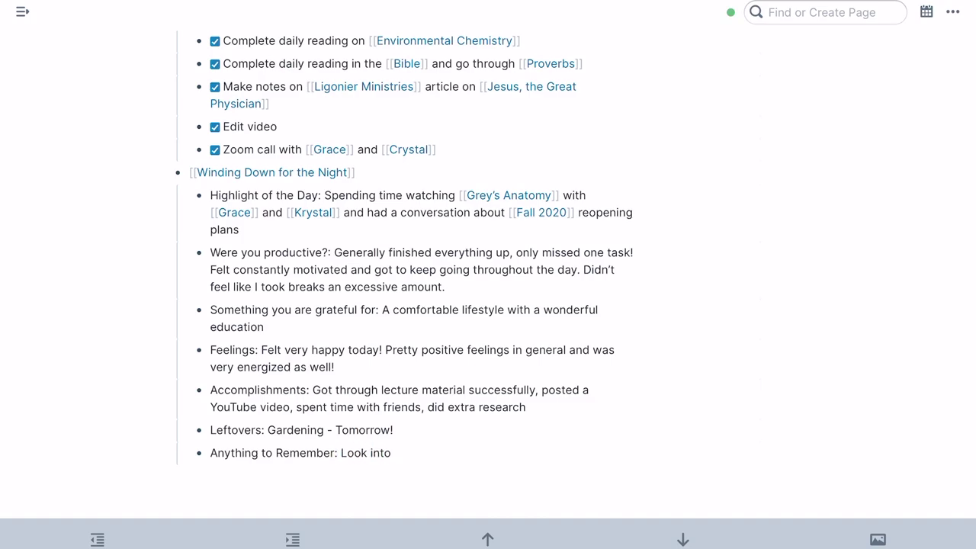
pyautogui.write('ood way to structure')
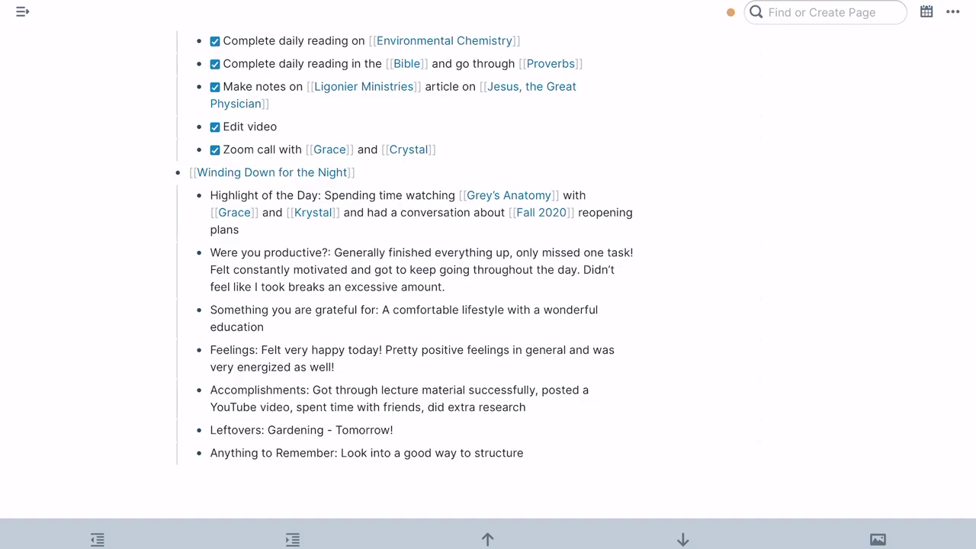
pyautogui.write(' some videos that have been suggested by viewers')
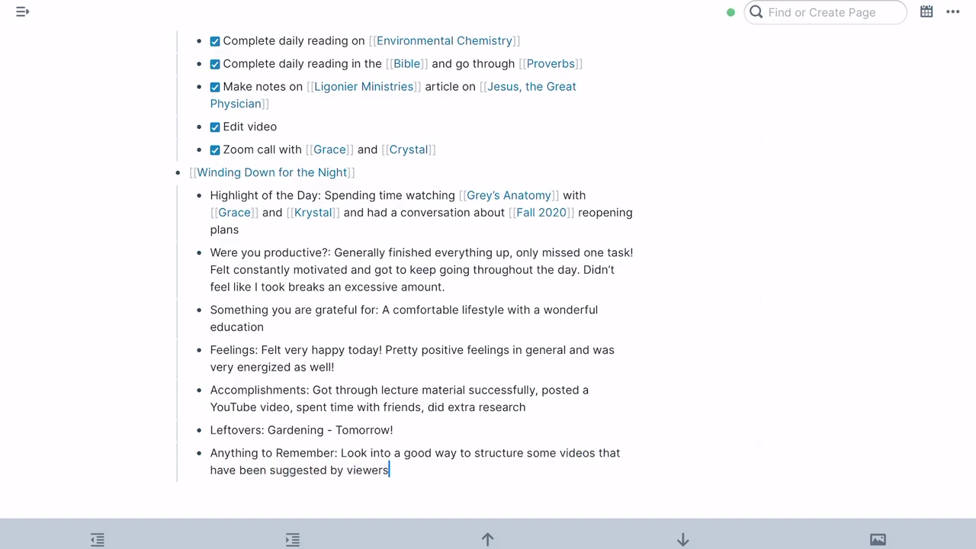